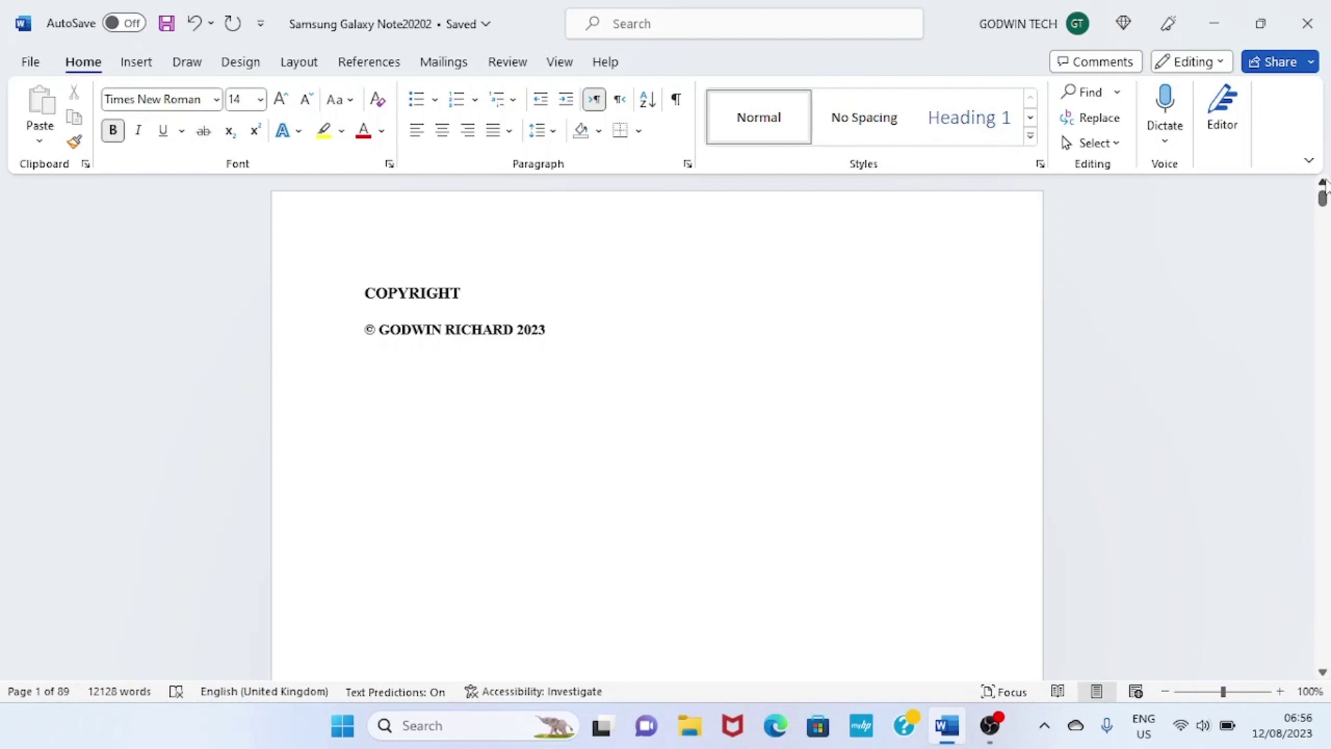
- Style the COPYRIGHT title as bold Heading 1, then move down to the TABLE OF CONTENTS page
click(464, 292)
drag(462, 294, 362, 297)
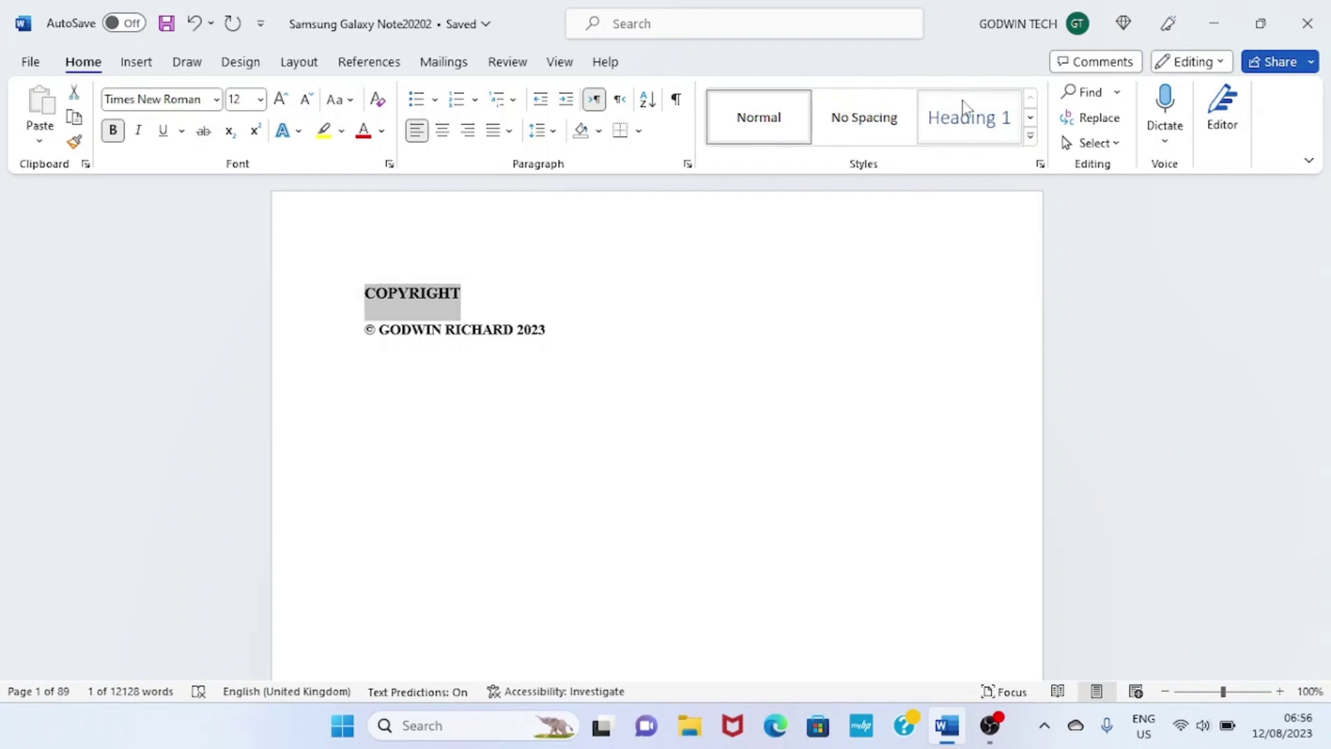
click(967, 123)
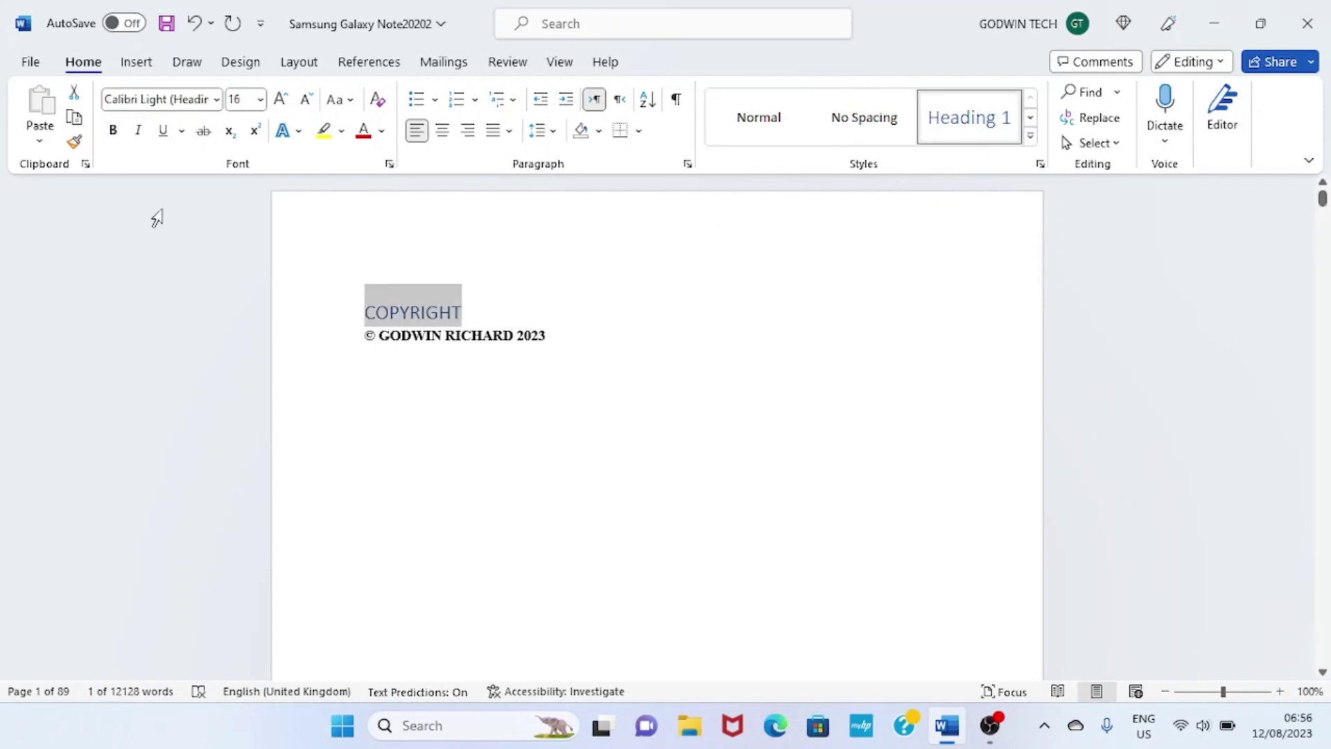
click(113, 129)
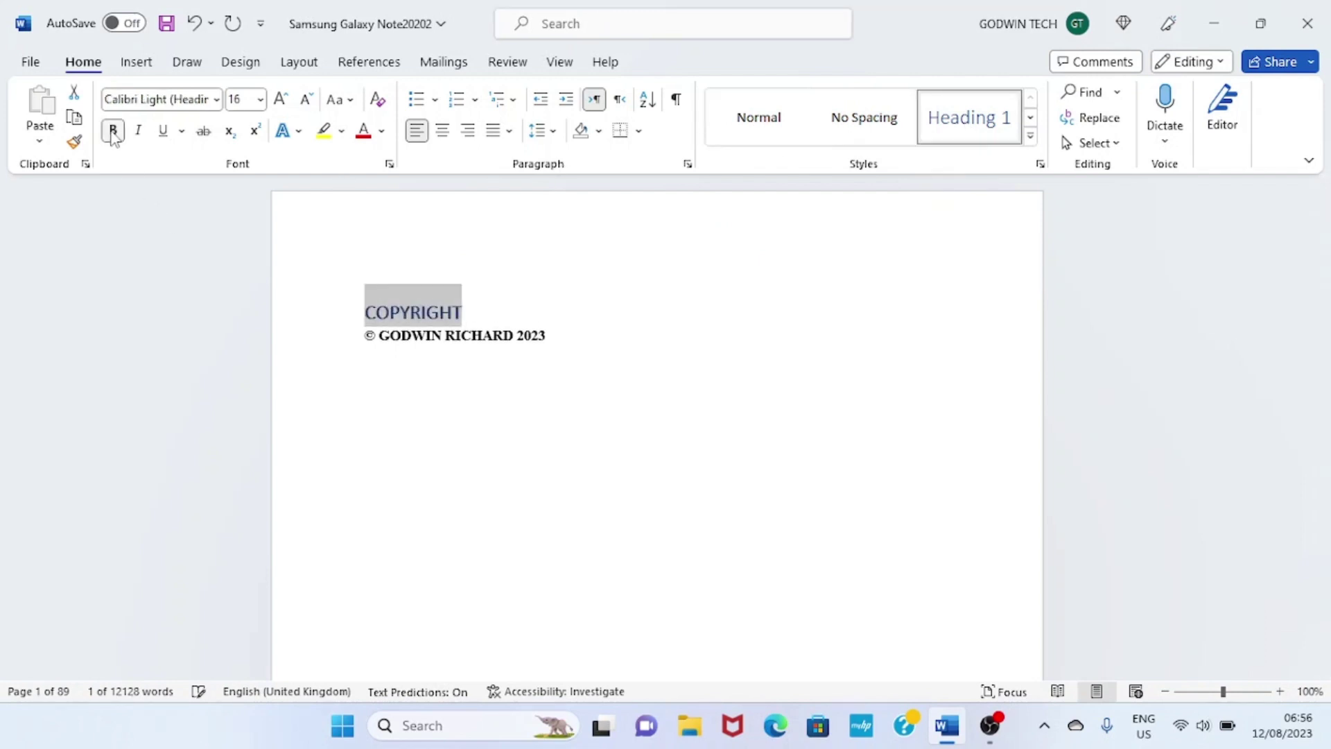
click(586, 444)
key(Return)
key(Return)
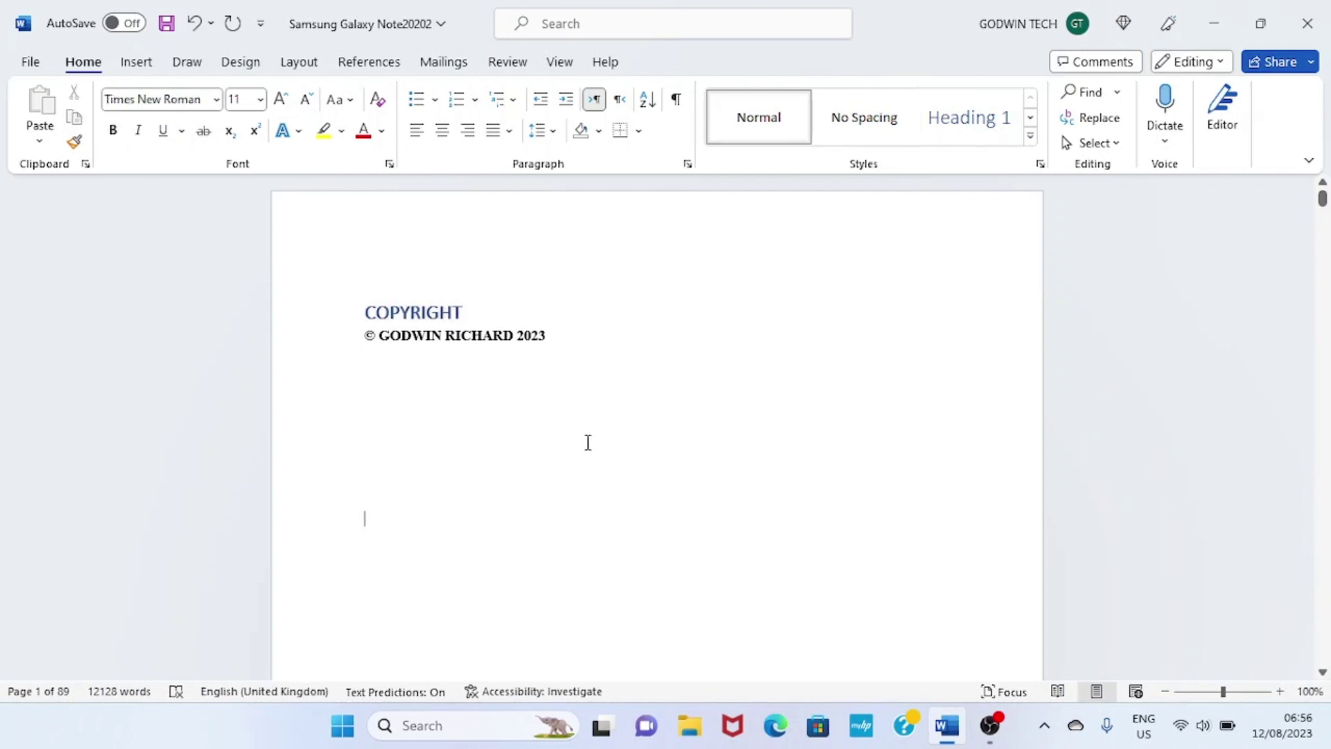
key(Down)
key(Down)
key(Down)
key(Down)
key(Down)
key(Down)
key(Down)
key(Down)
key(Down)
key(Down)
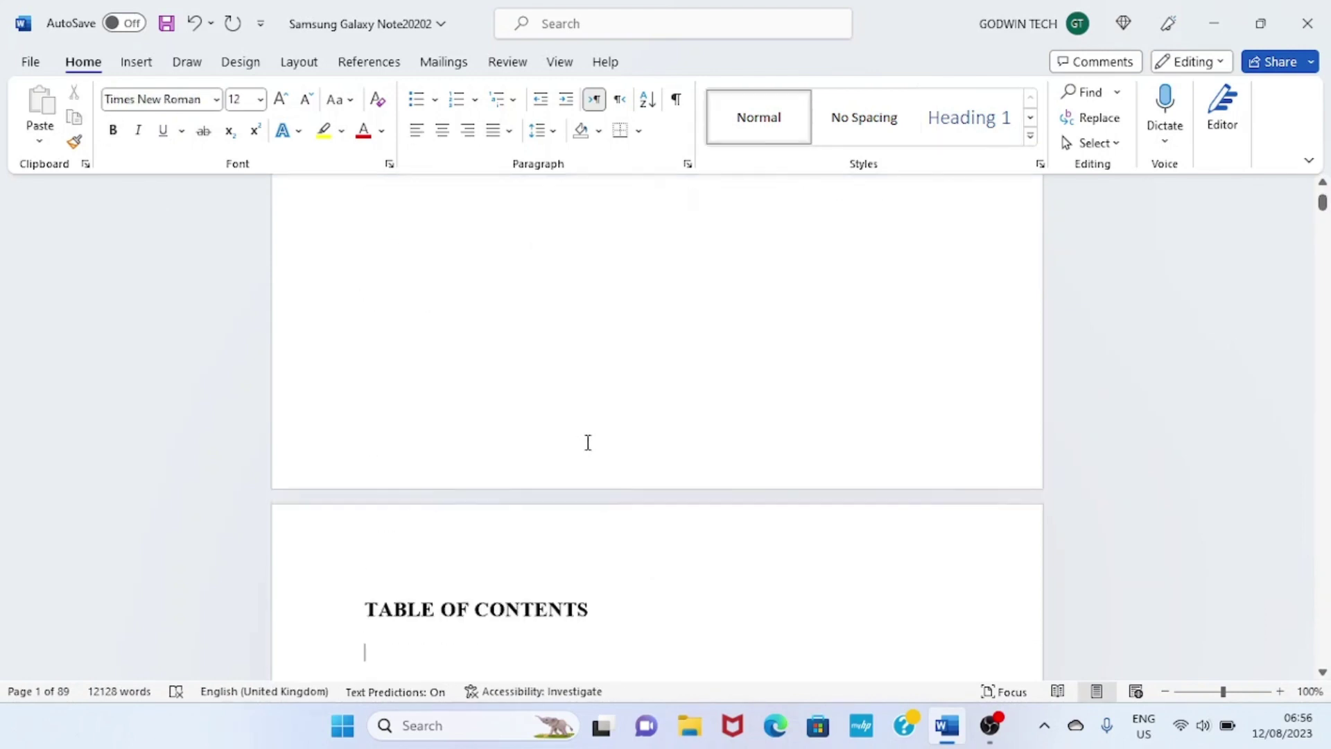
- Apply the Heading 1 style and bold to the TABLE OF CONTENTS title
click(597, 614)
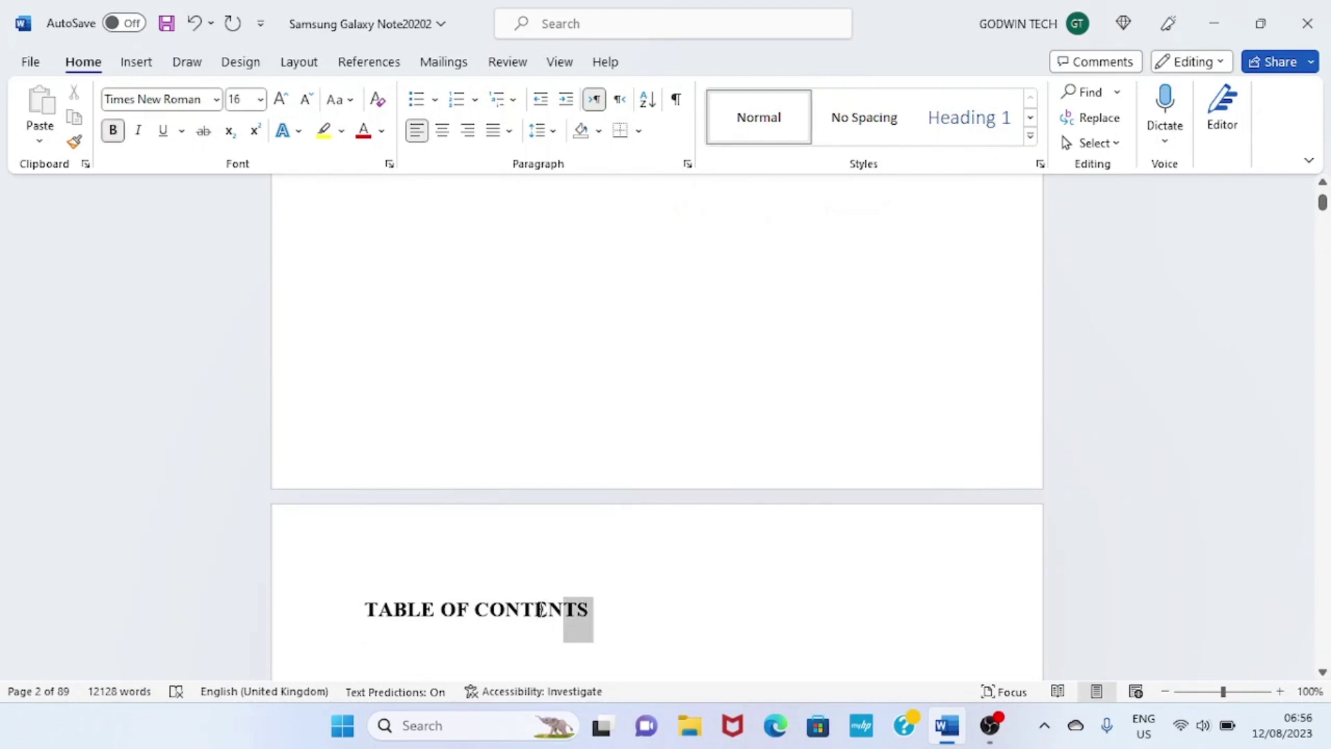
drag(597, 614, 366, 619)
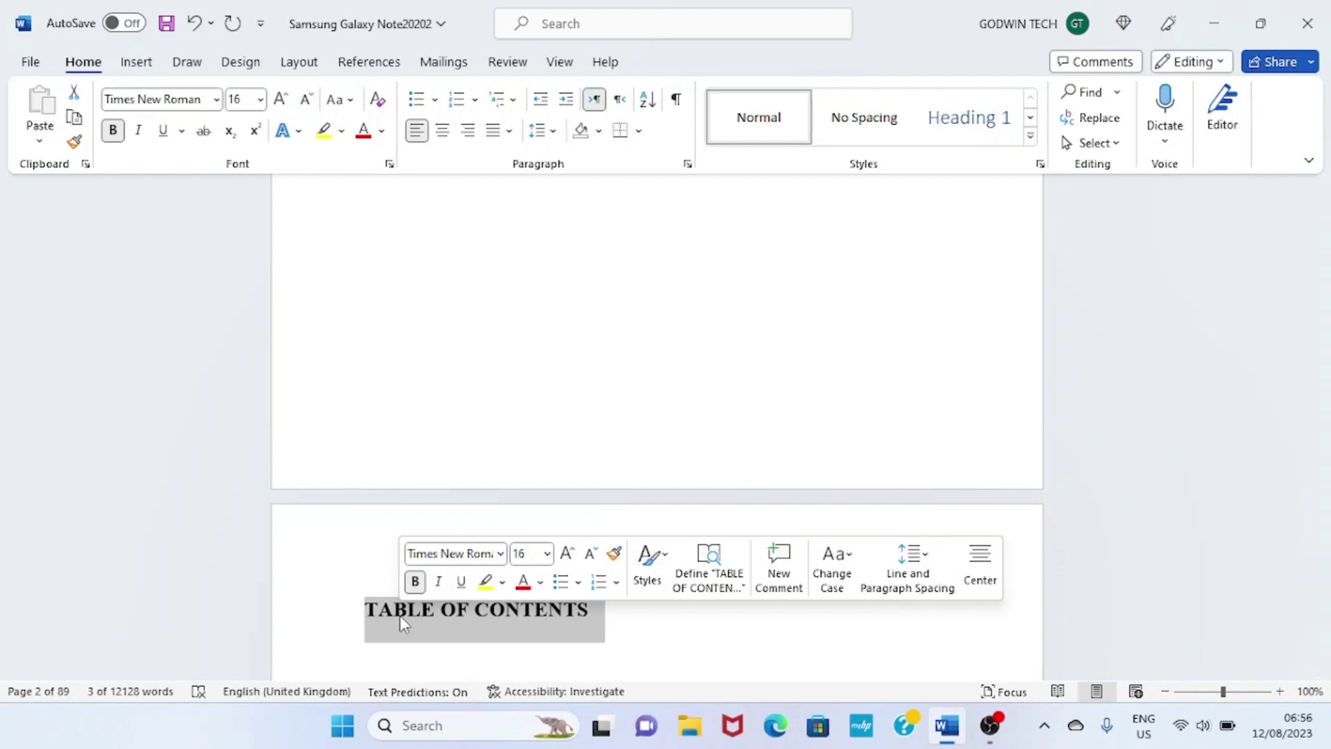
click(969, 118)
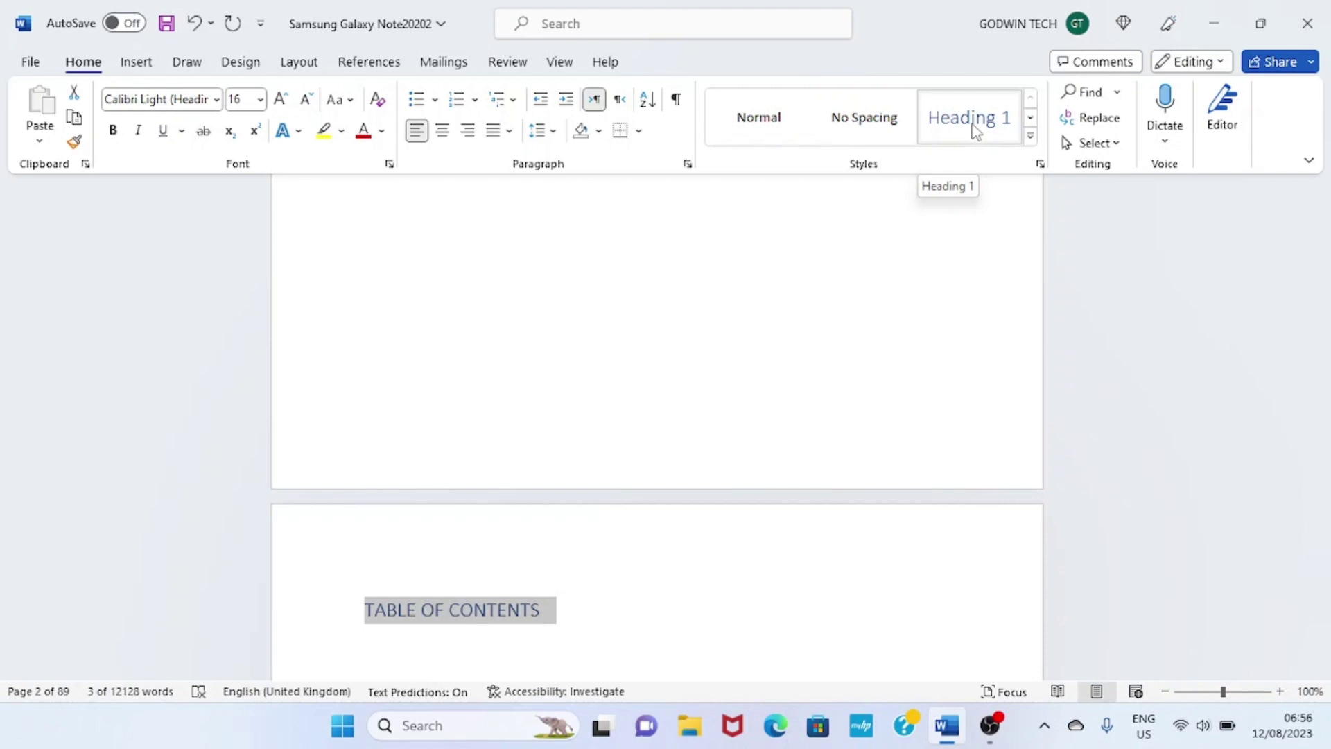
click(974, 129)
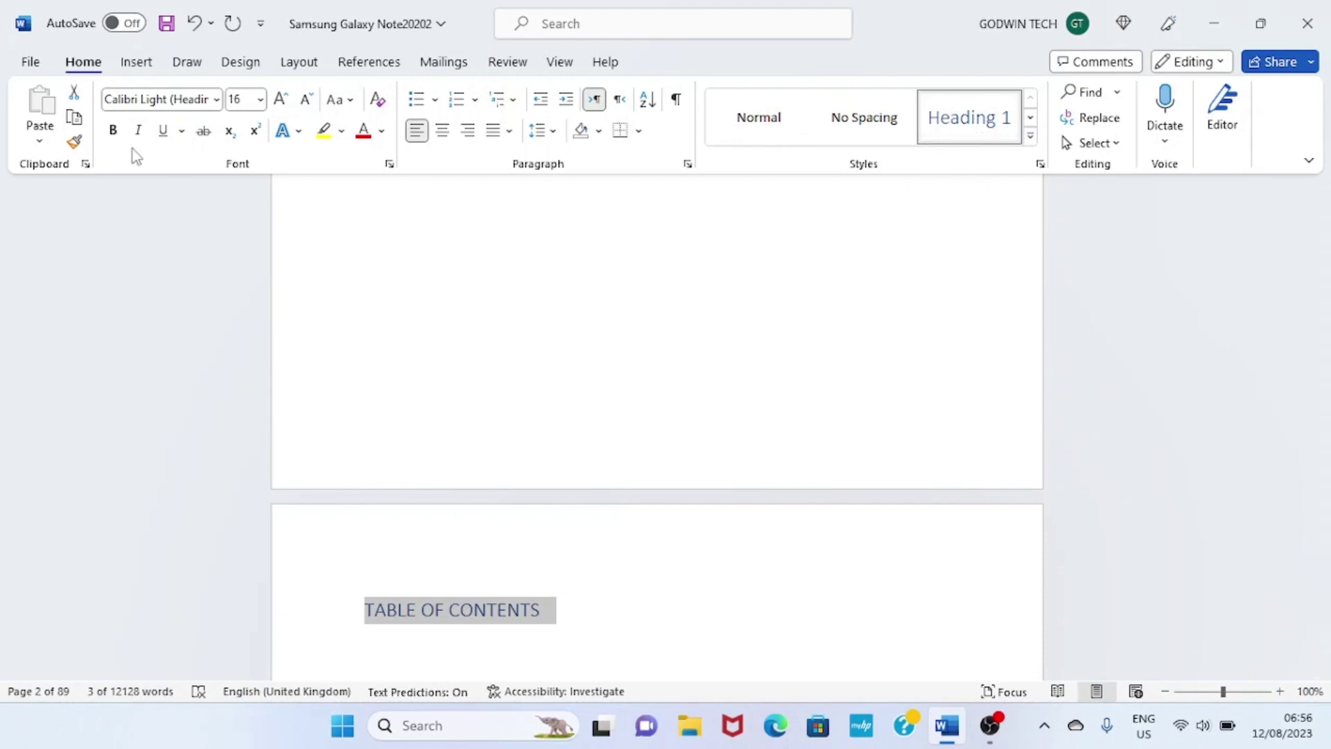
click(113, 131)
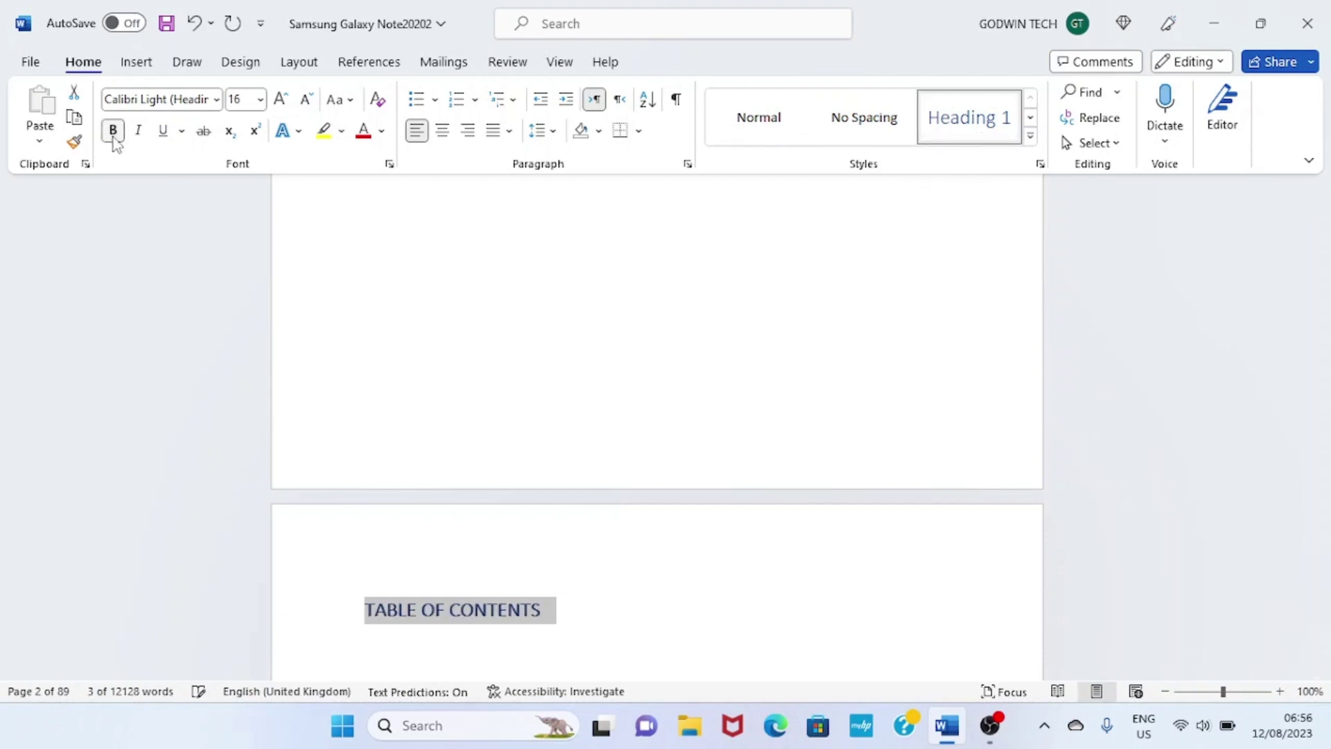
click(590, 625)
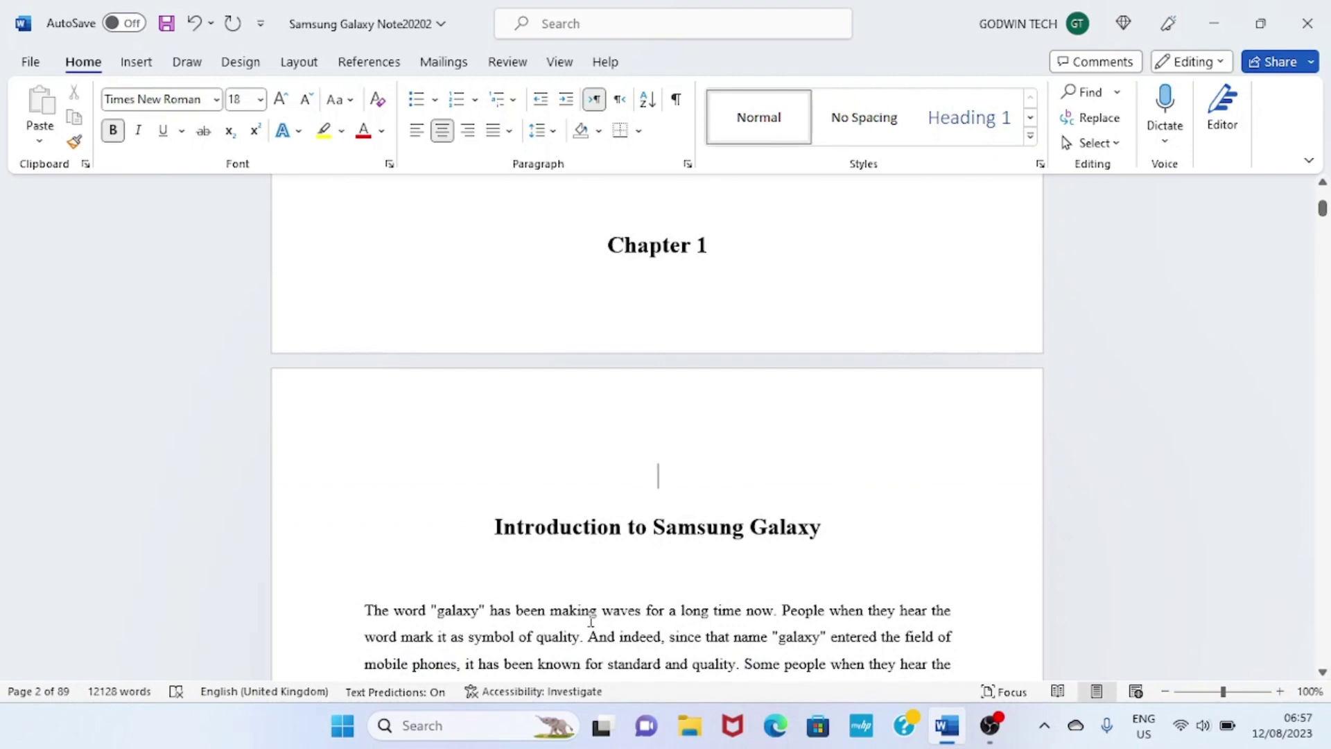
scroll(590, 620, up, 3)
- Format the Chapter 1 and Introduction to Samsung Galaxy lines as bold, centred Heading 1
key(Down)
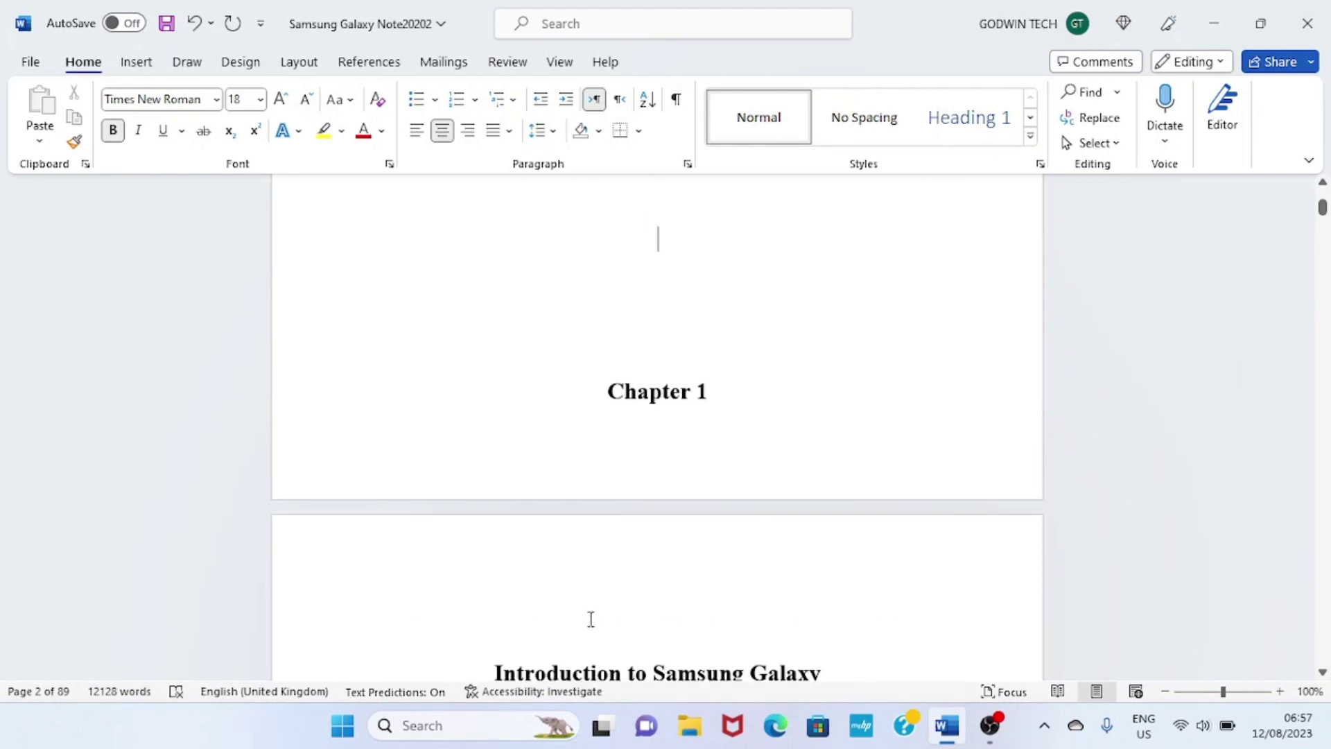
key(Down)
key(Down)
scroll(590, 620, up, 3)
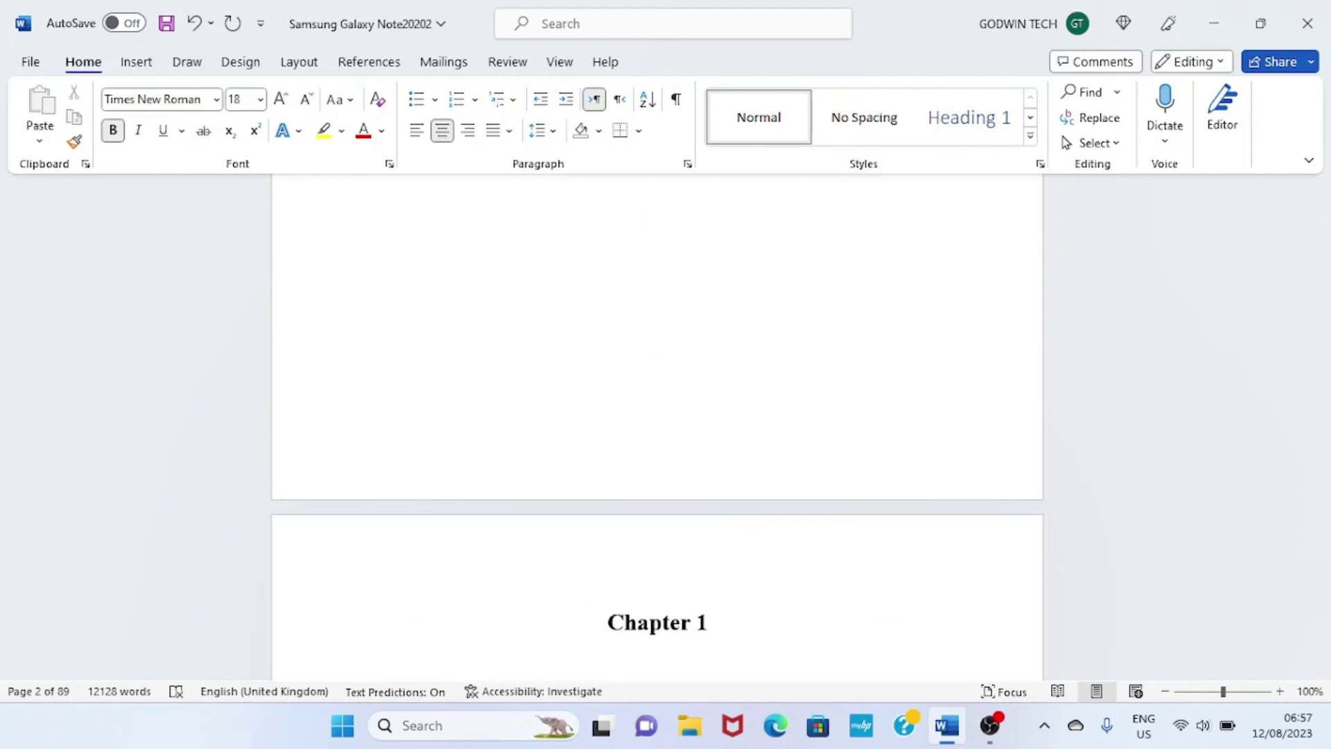
key(Down)
key(Down)
key(Down)
key(Down)
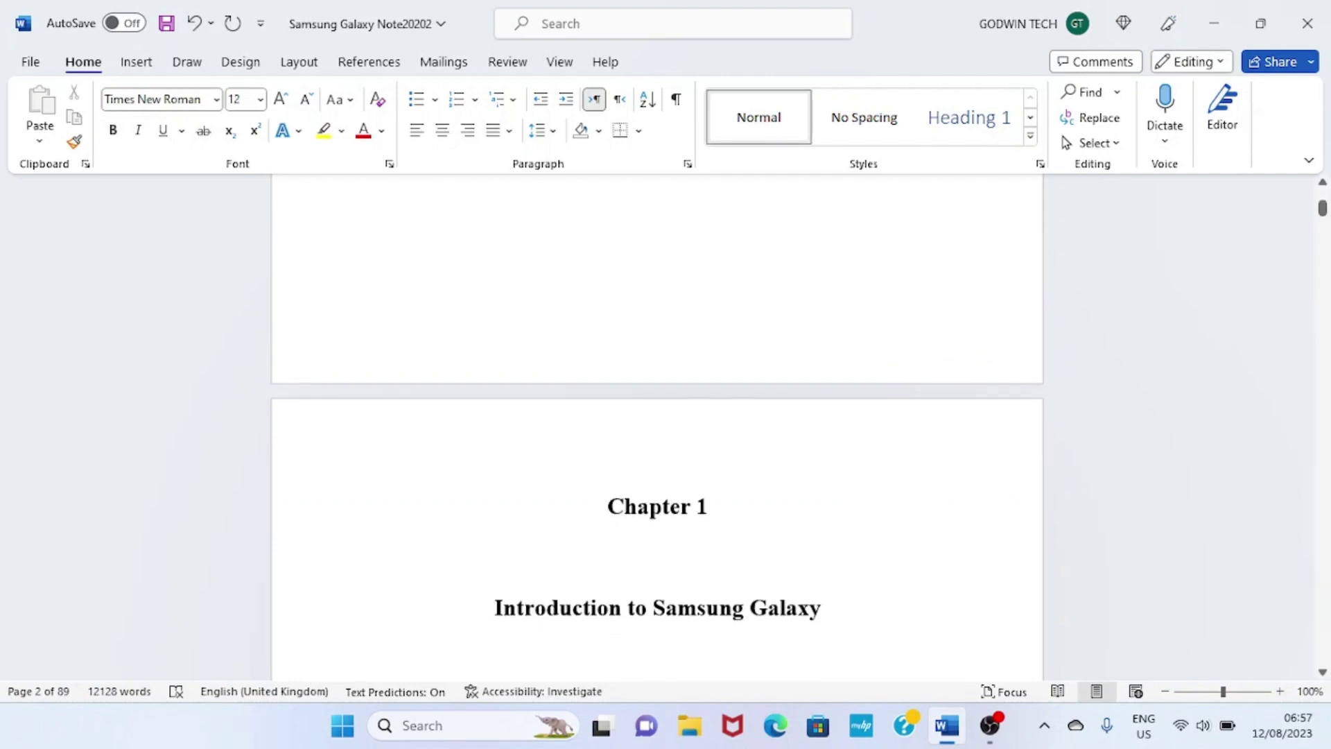
click(847, 618)
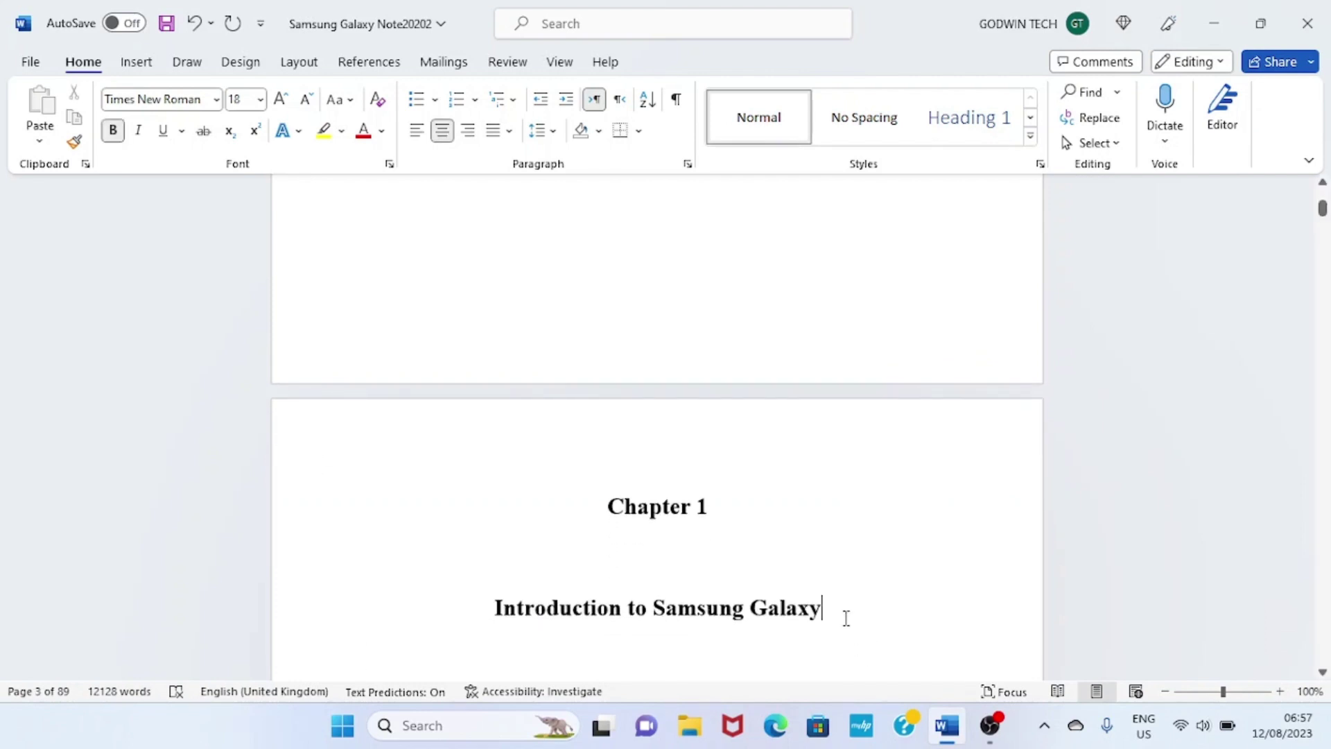
drag(847, 619, 607, 506)
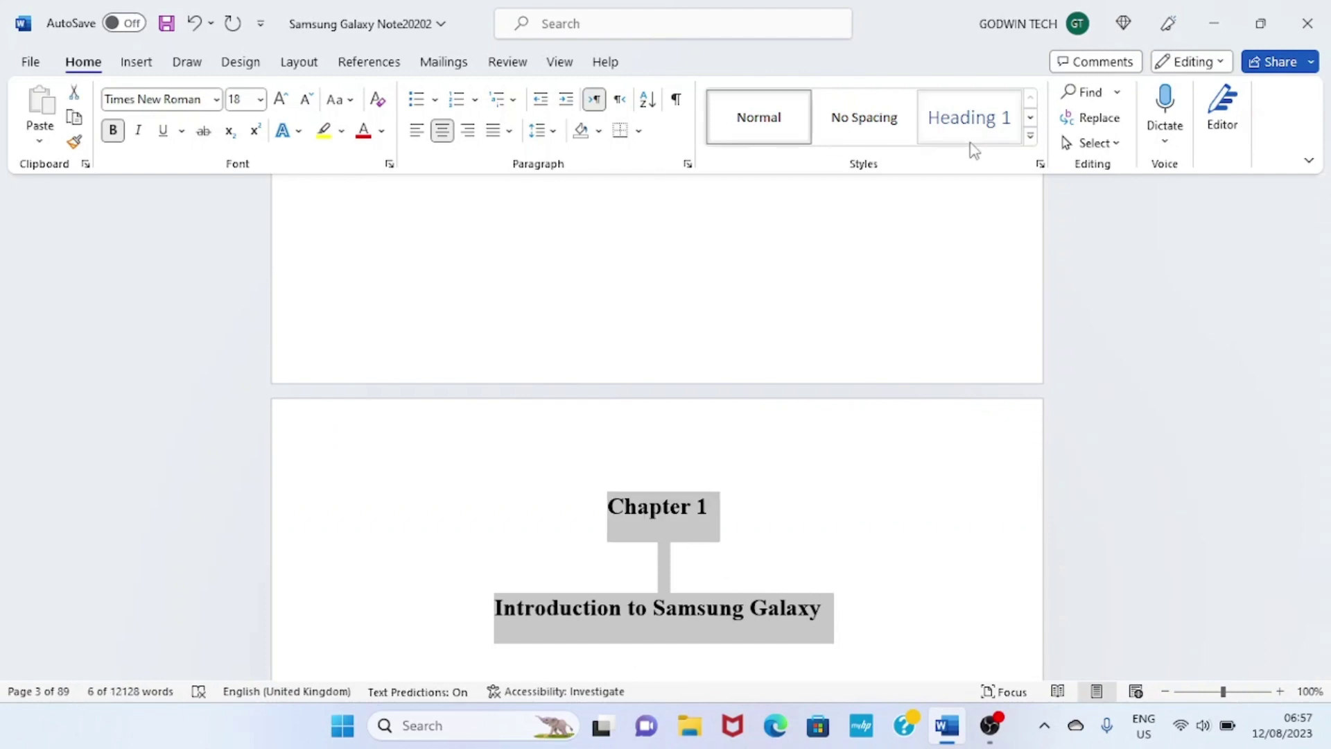
click(969, 117)
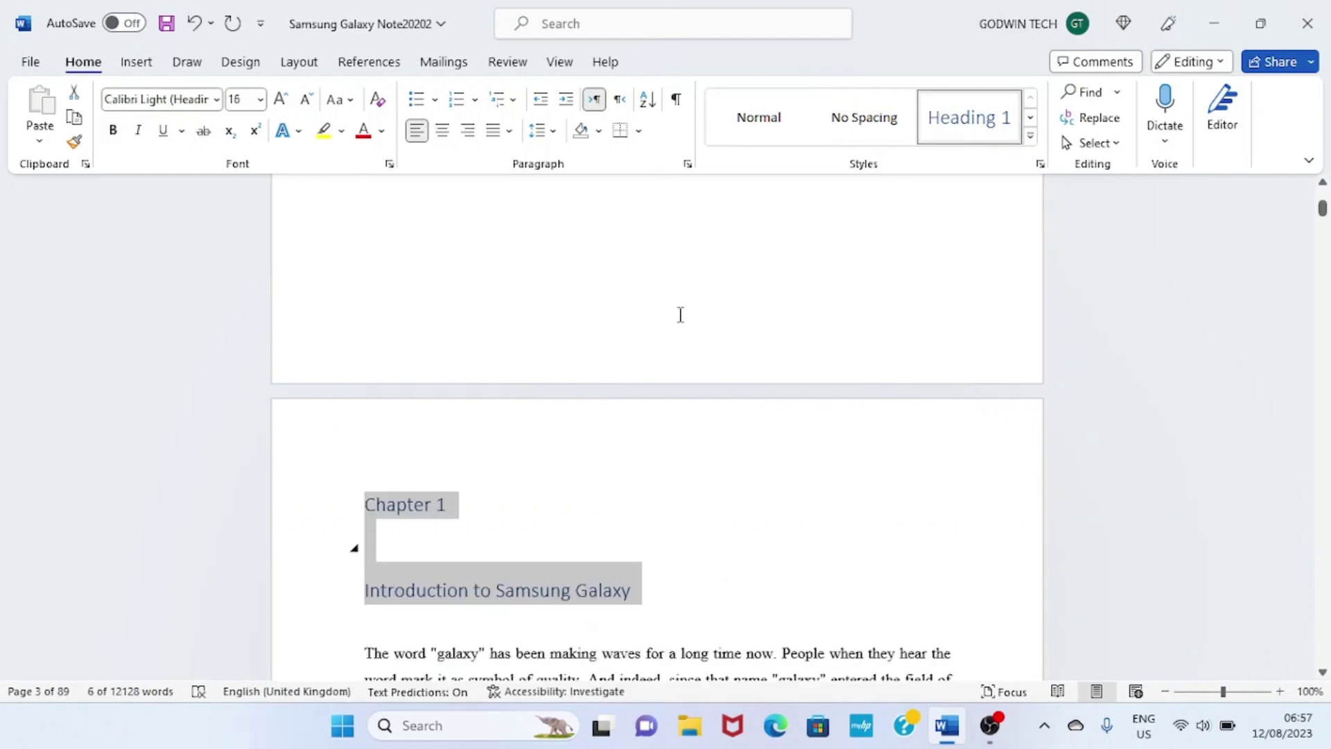
click(442, 131)
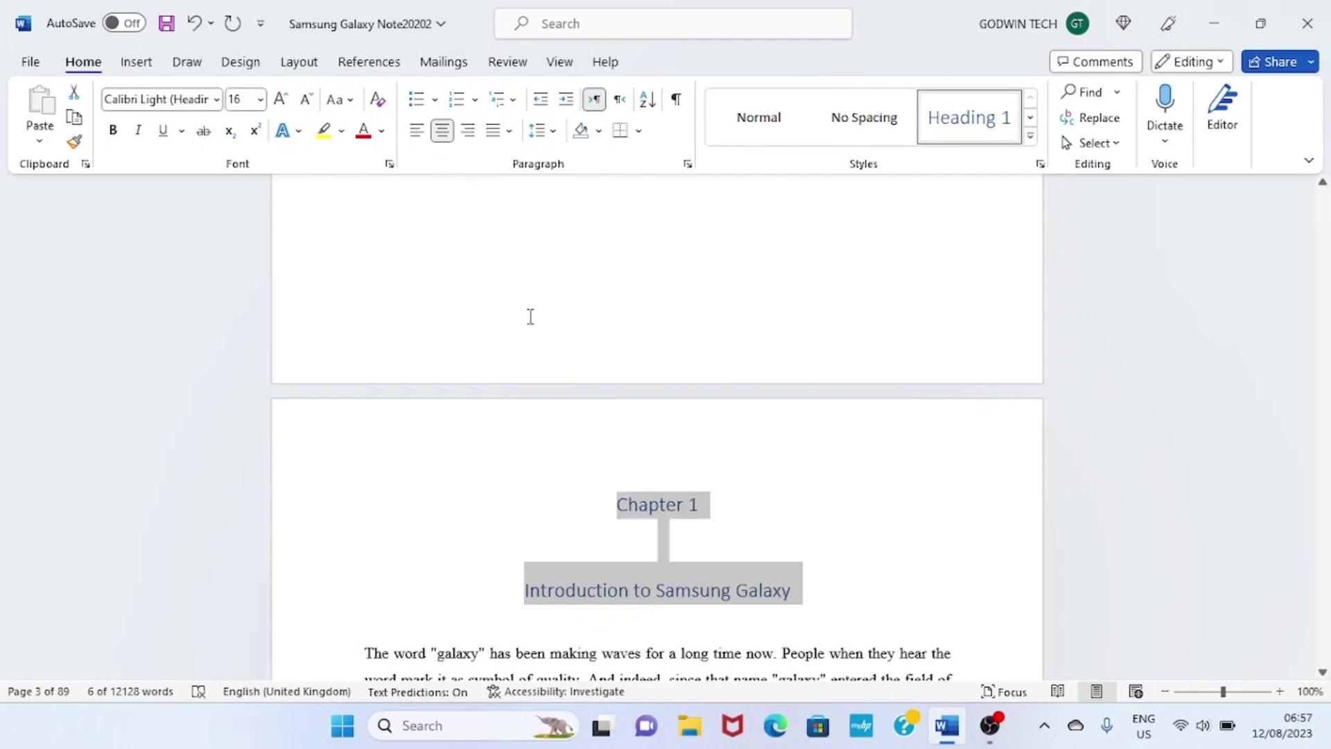
click(112, 131)
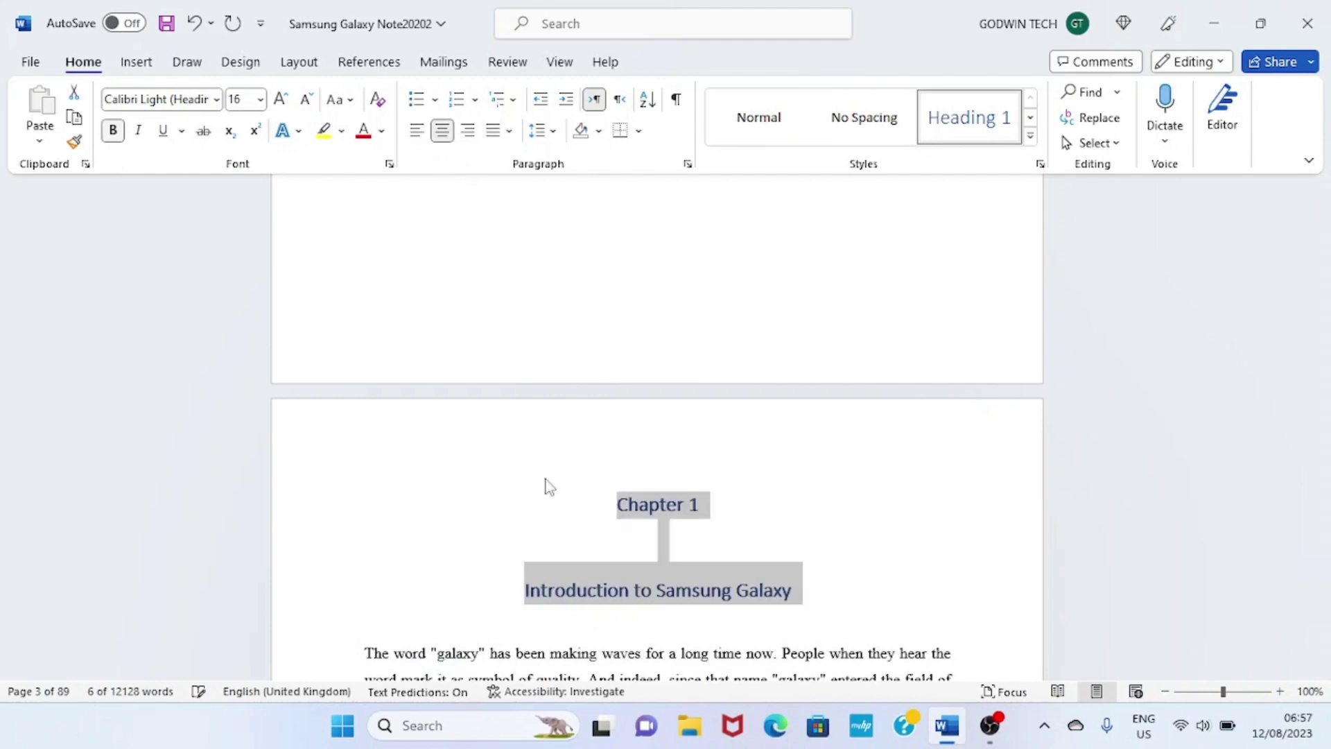
click(817, 603)
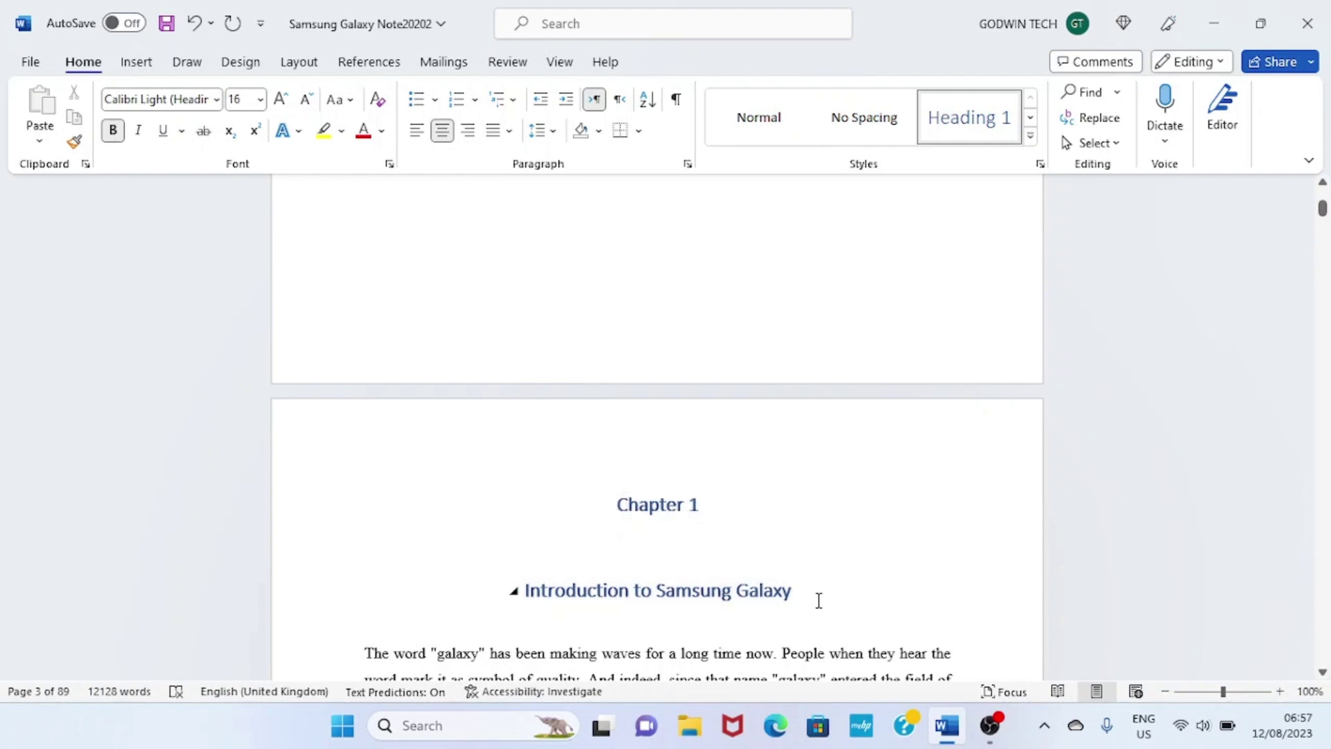
scroll(818, 602, down, 3)
scroll(729, 520, down, 5)
- Apply Heading 2 from the expanded Styles gallery and bold to Brief History of Samsung
click(583, 473)
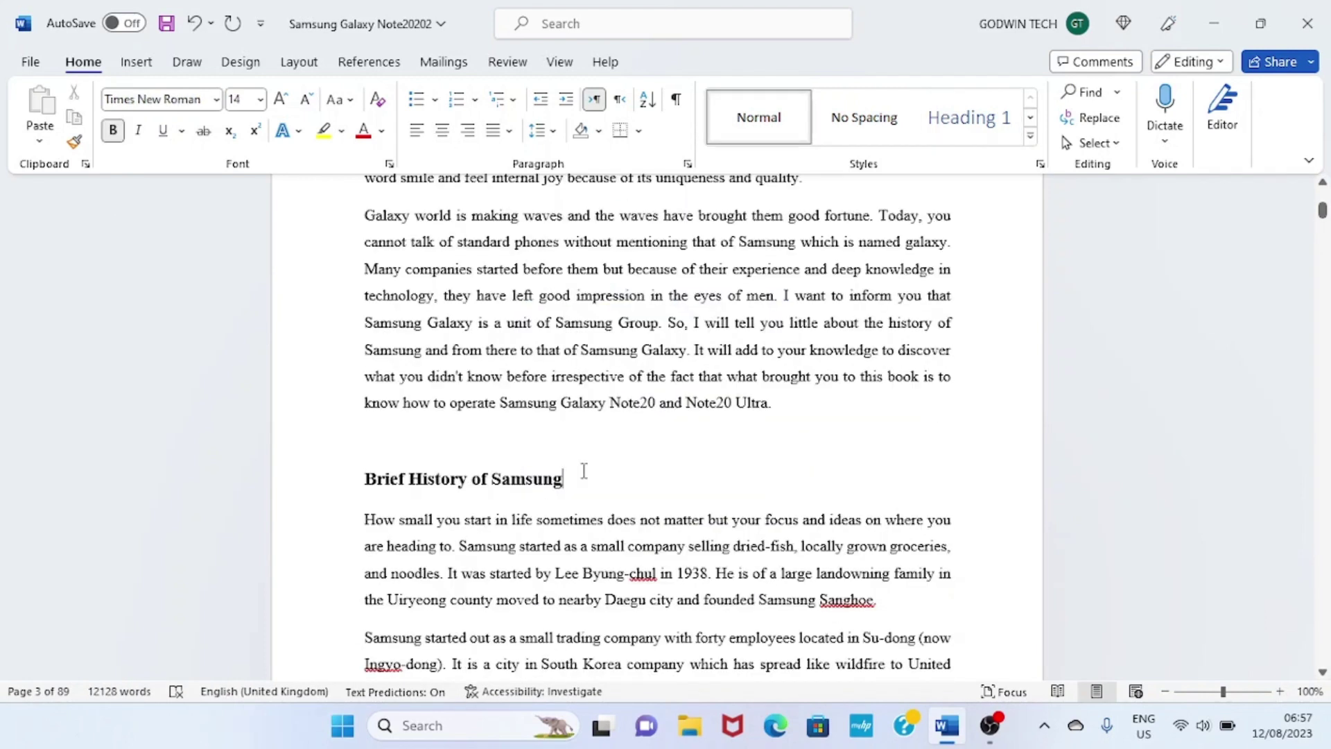
drag(566, 479, 366, 479)
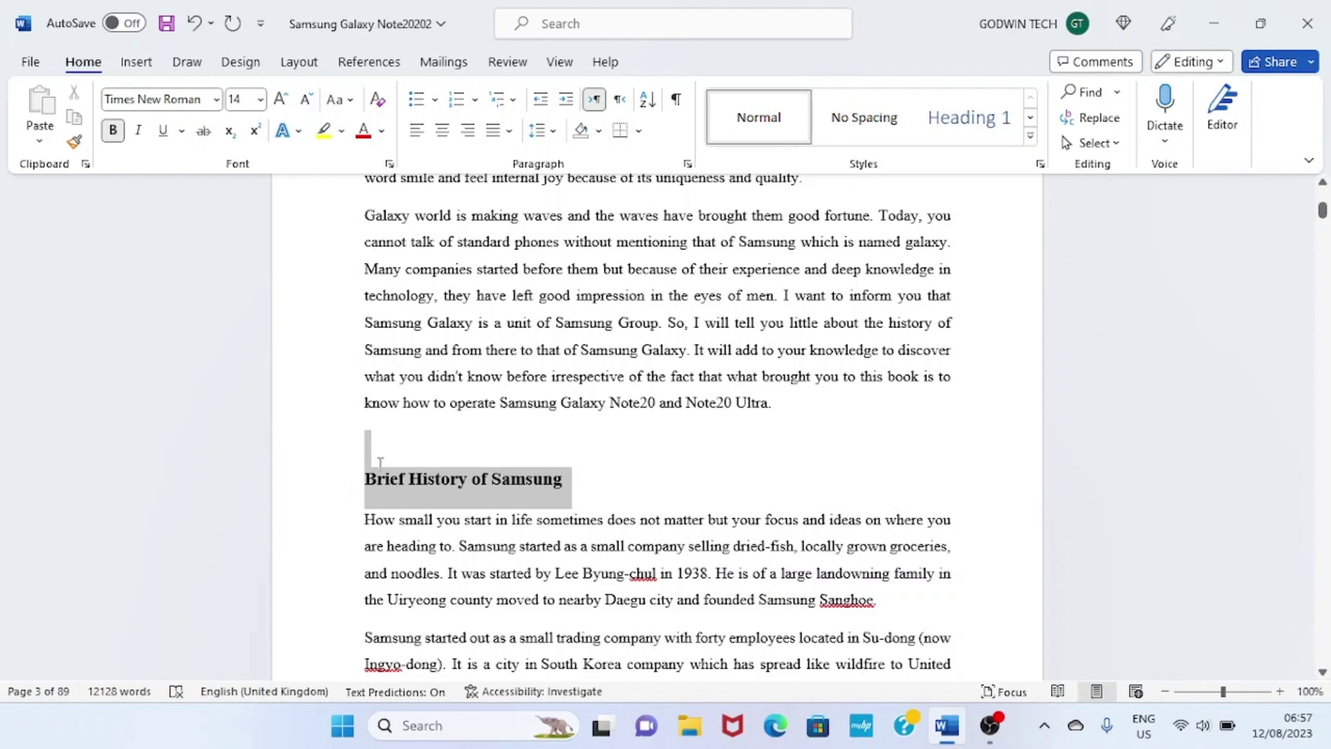
click(1030, 123)
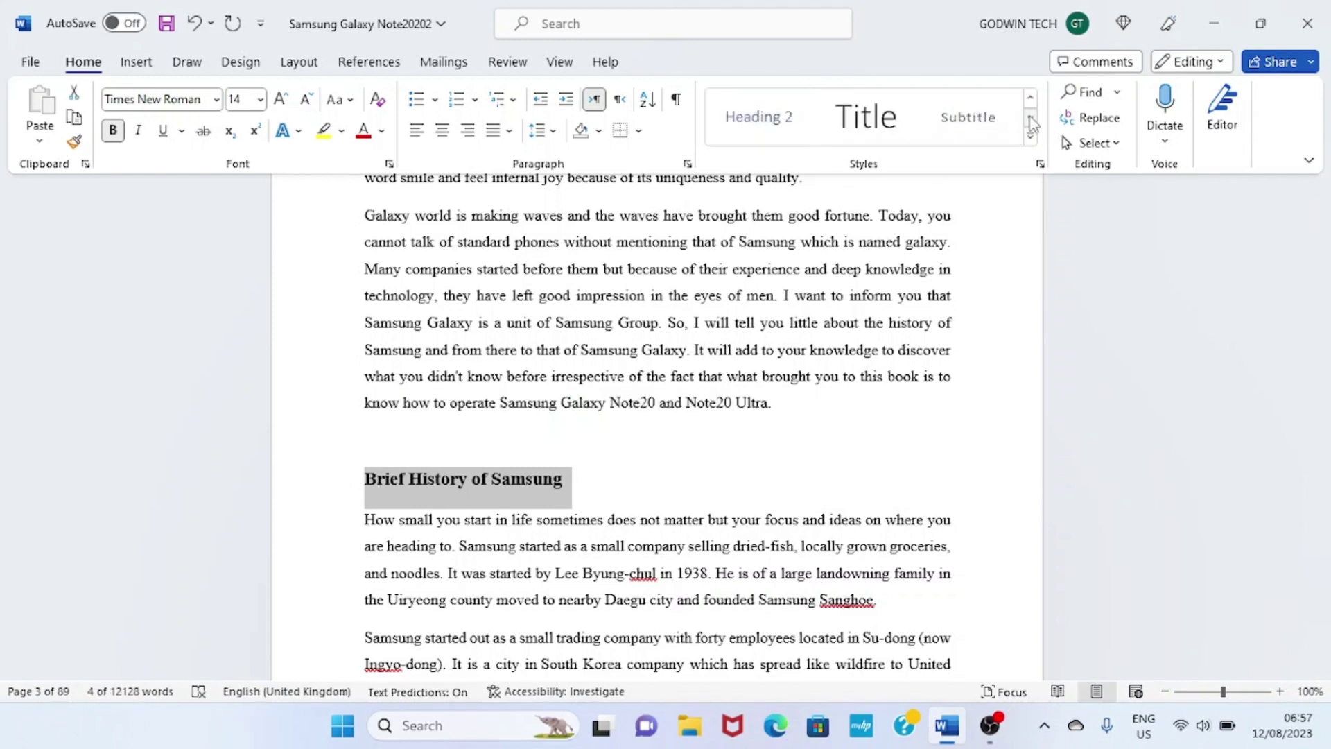
click(756, 119)
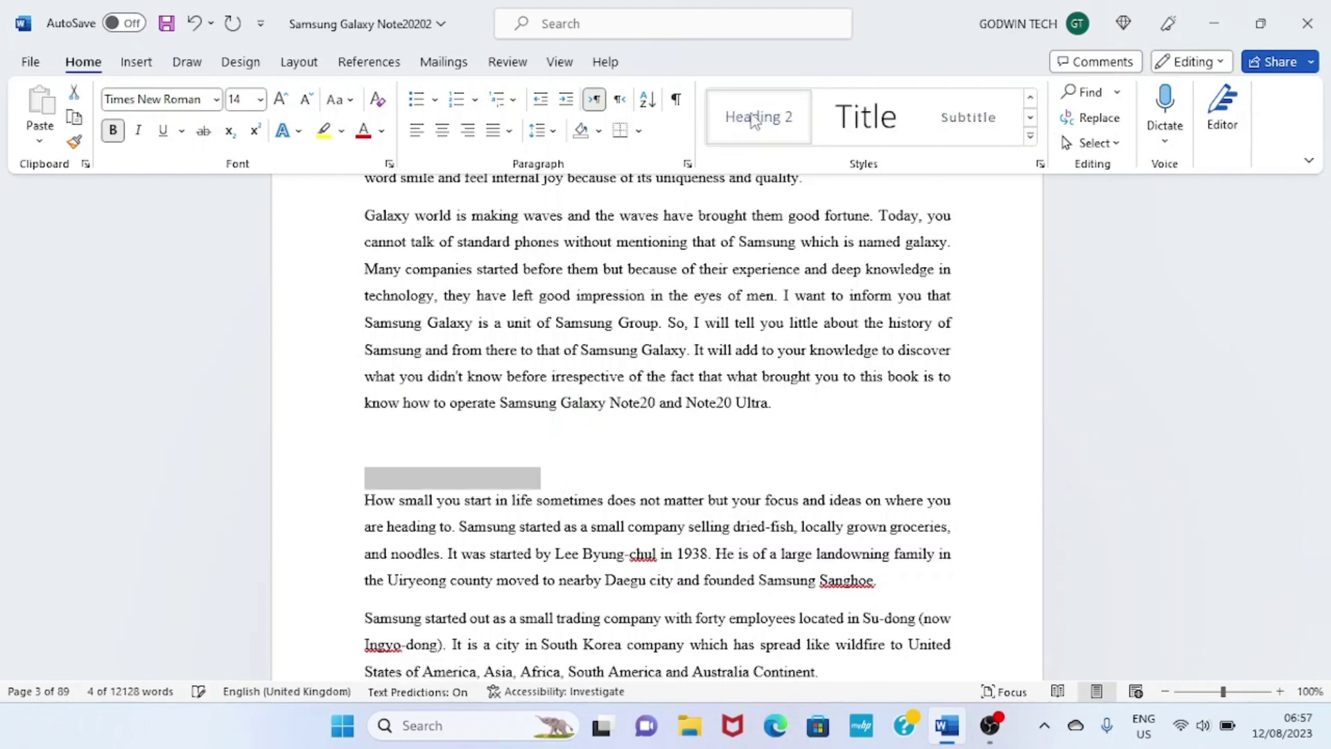
click(113, 132)
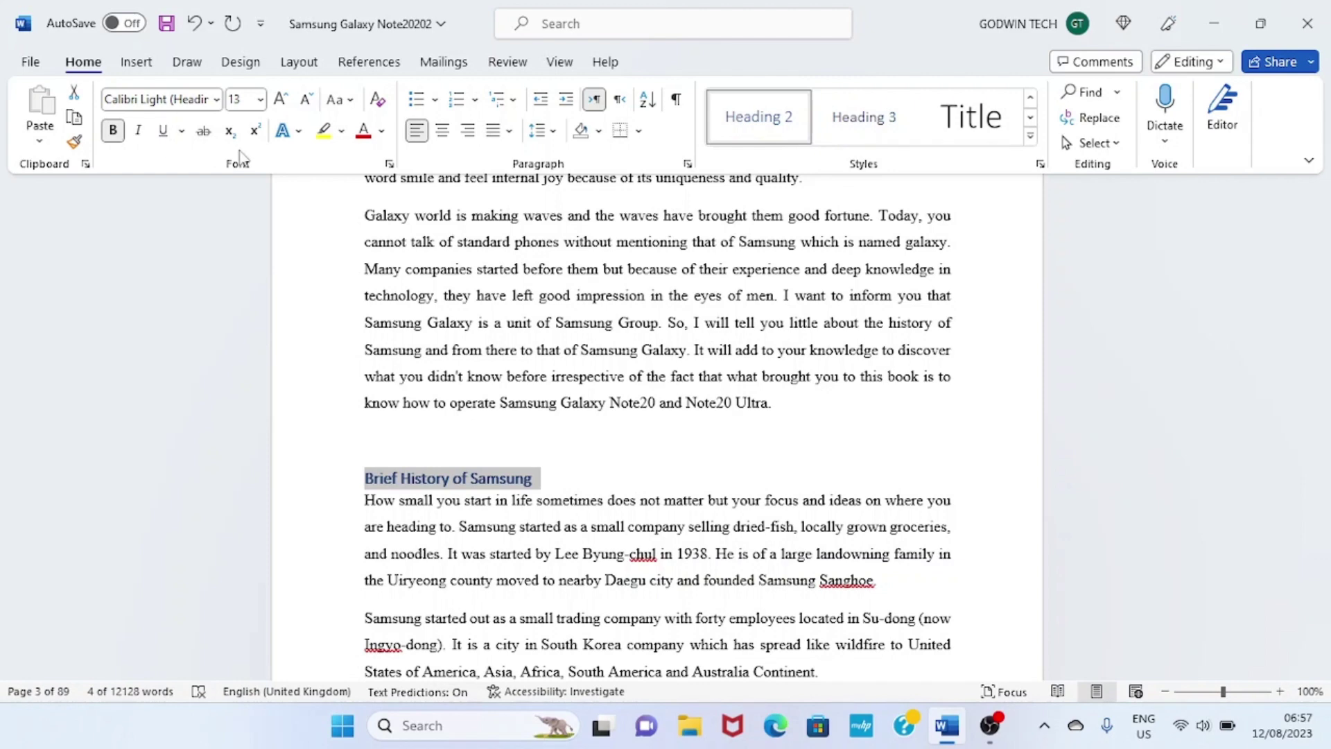
click(580, 562)
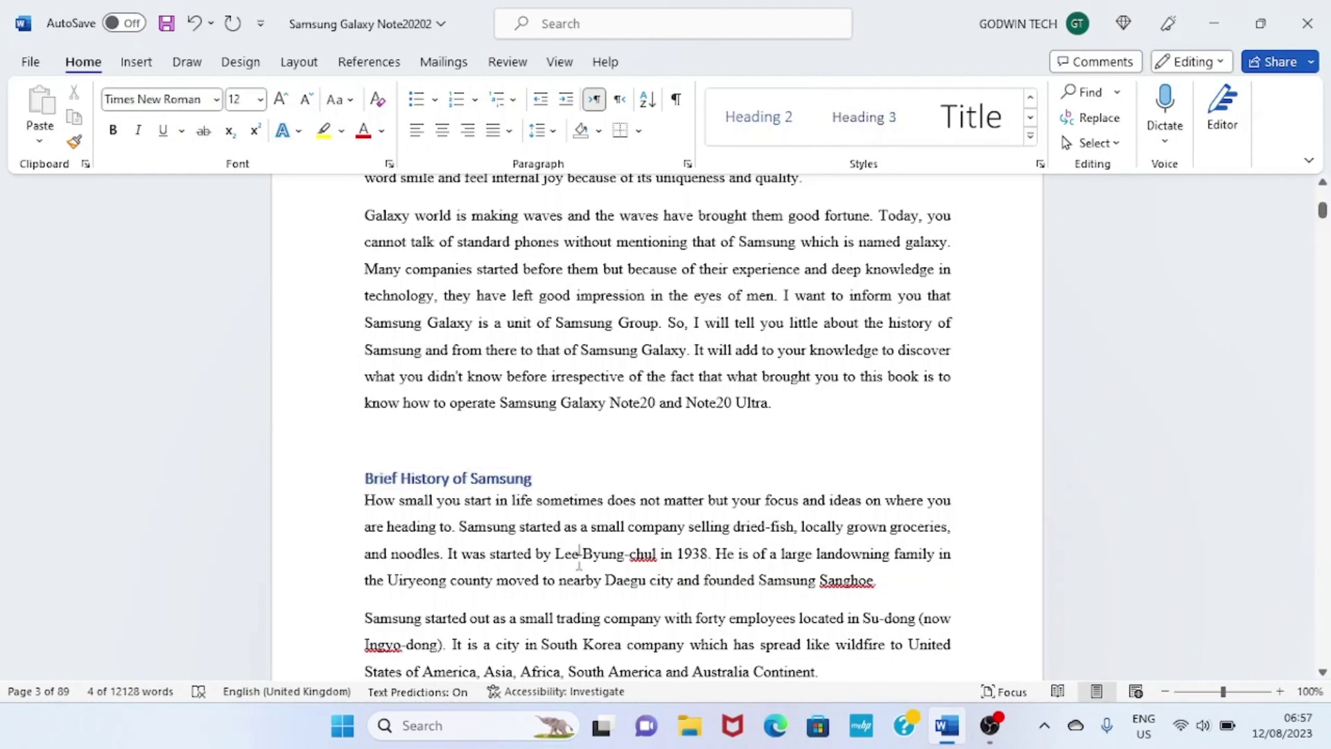
scroll(579, 562, down, 5)
scroll(579, 562, down, 4)
scroll(580, 561, down, 2)
scroll(580, 562, down, 3)
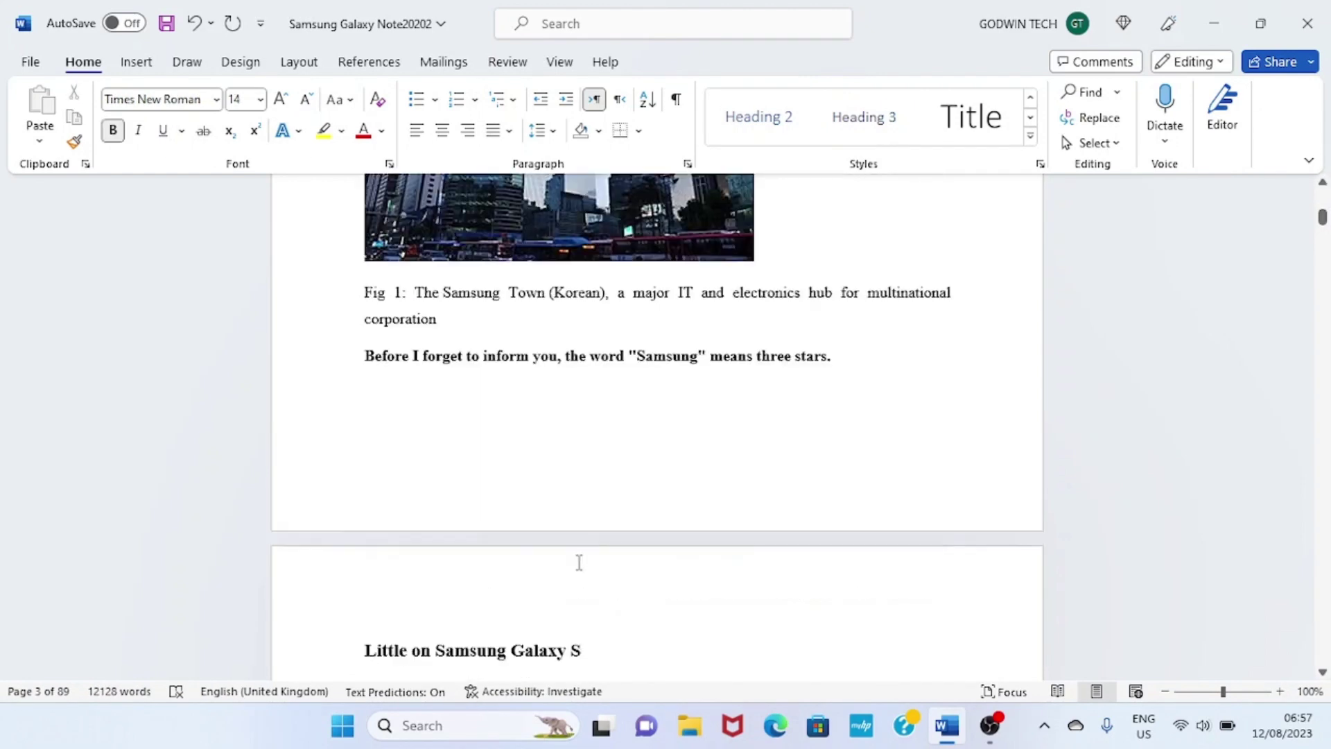
- Format the Little on Samsung Galaxy S line as bold Heading 2
click(850, 364)
click(591, 646)
drag(591, 646, 374, 655)
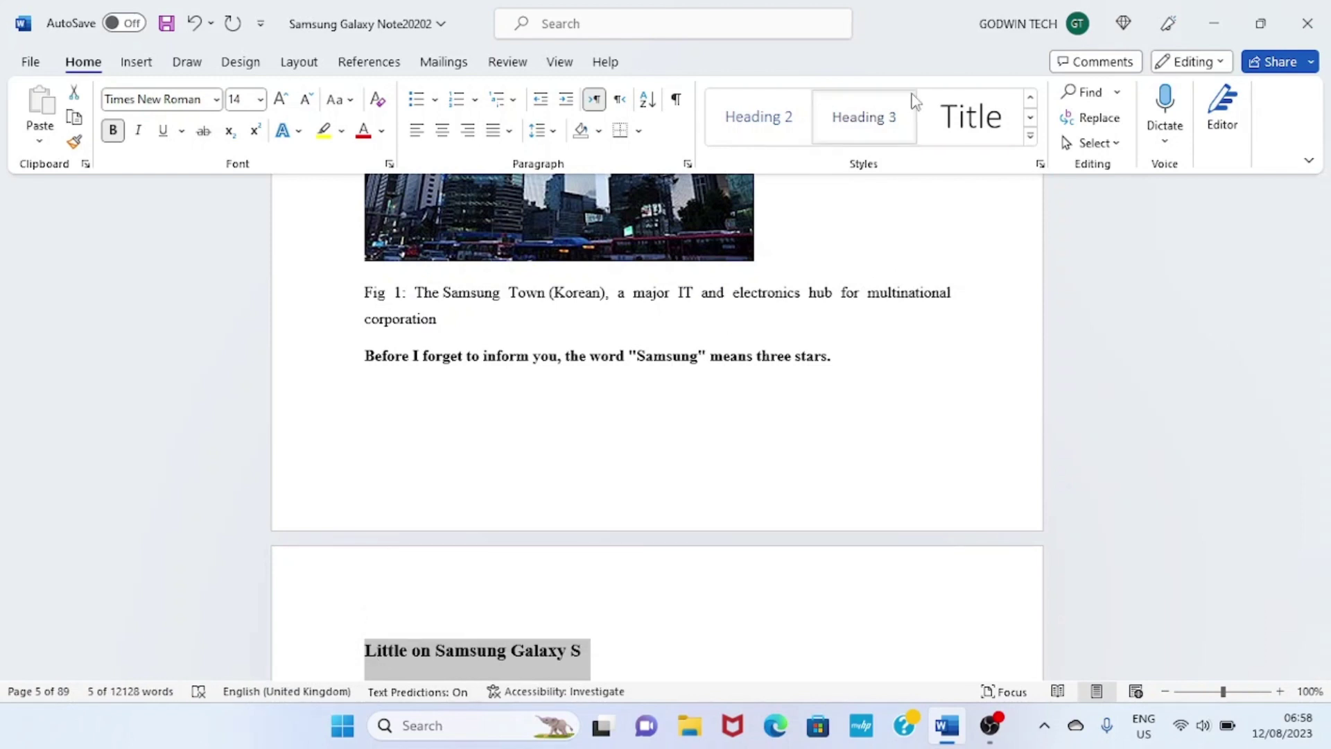
click(758, 117)
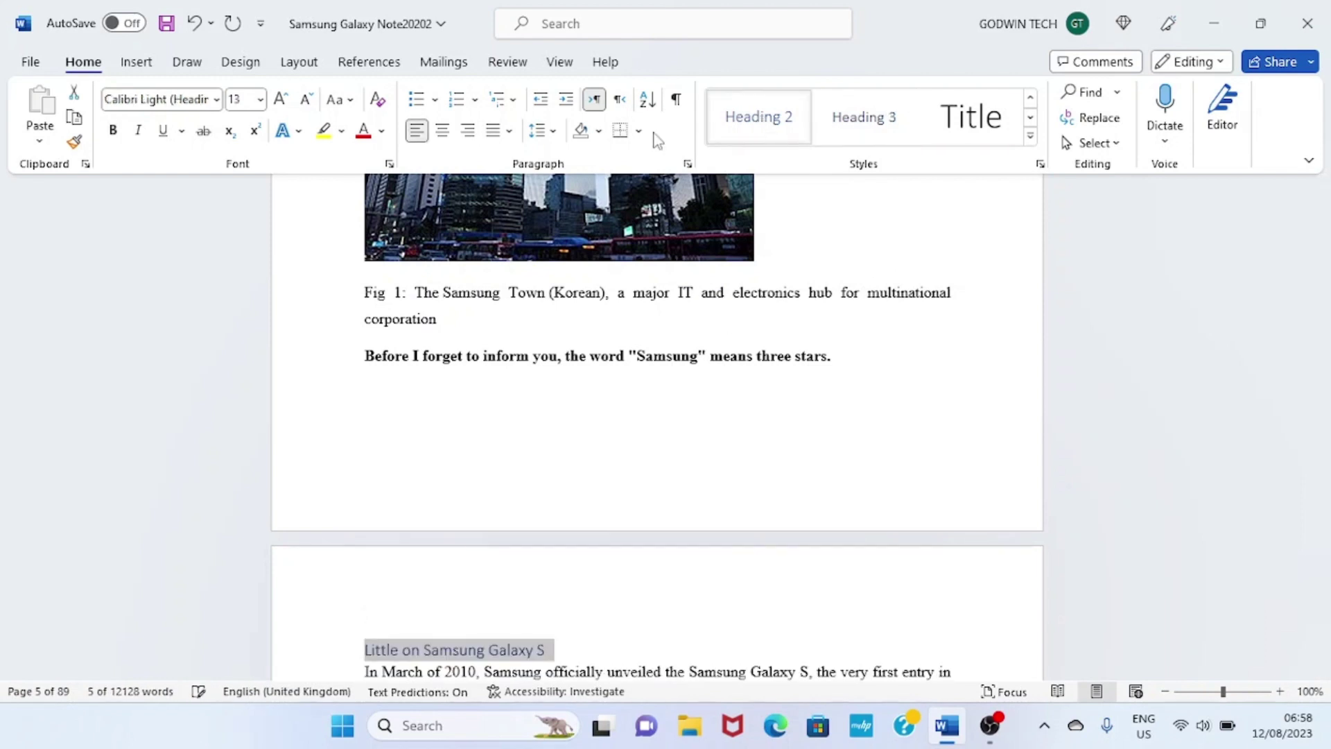
click(112, 130)
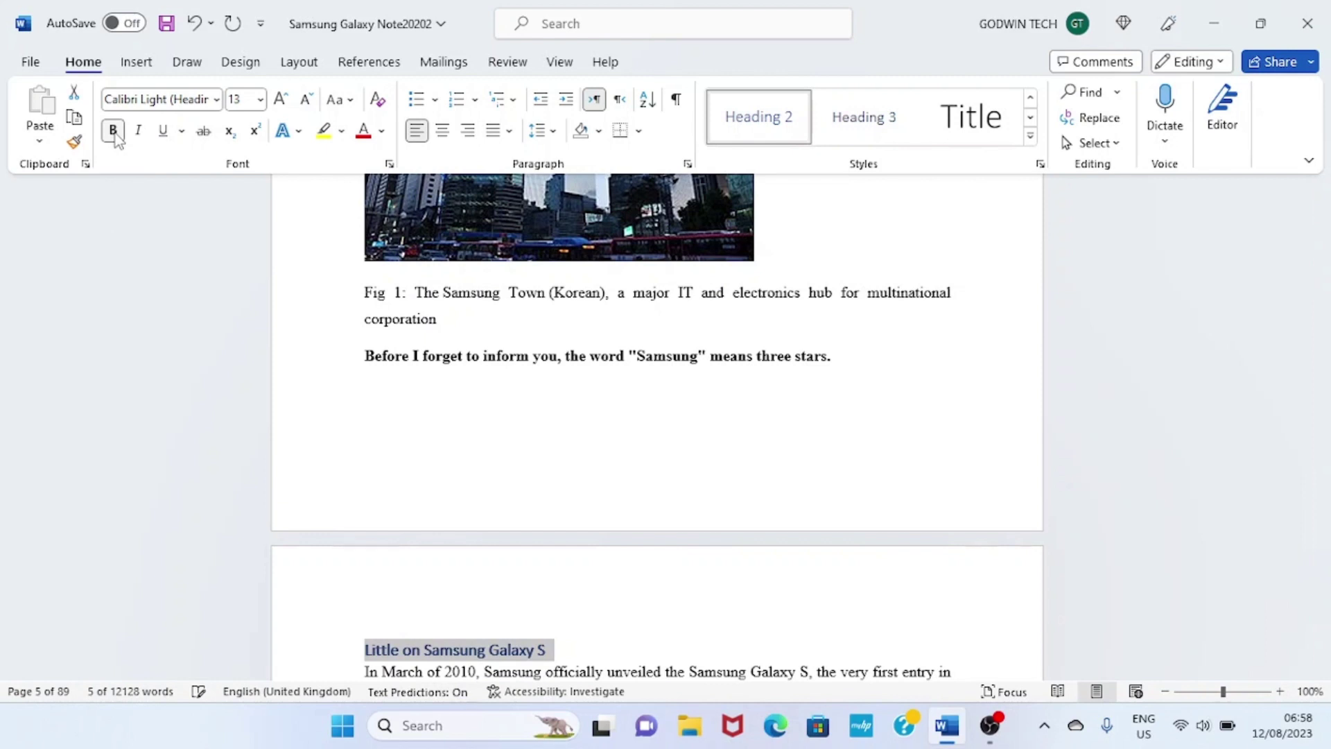
click(666, 603)
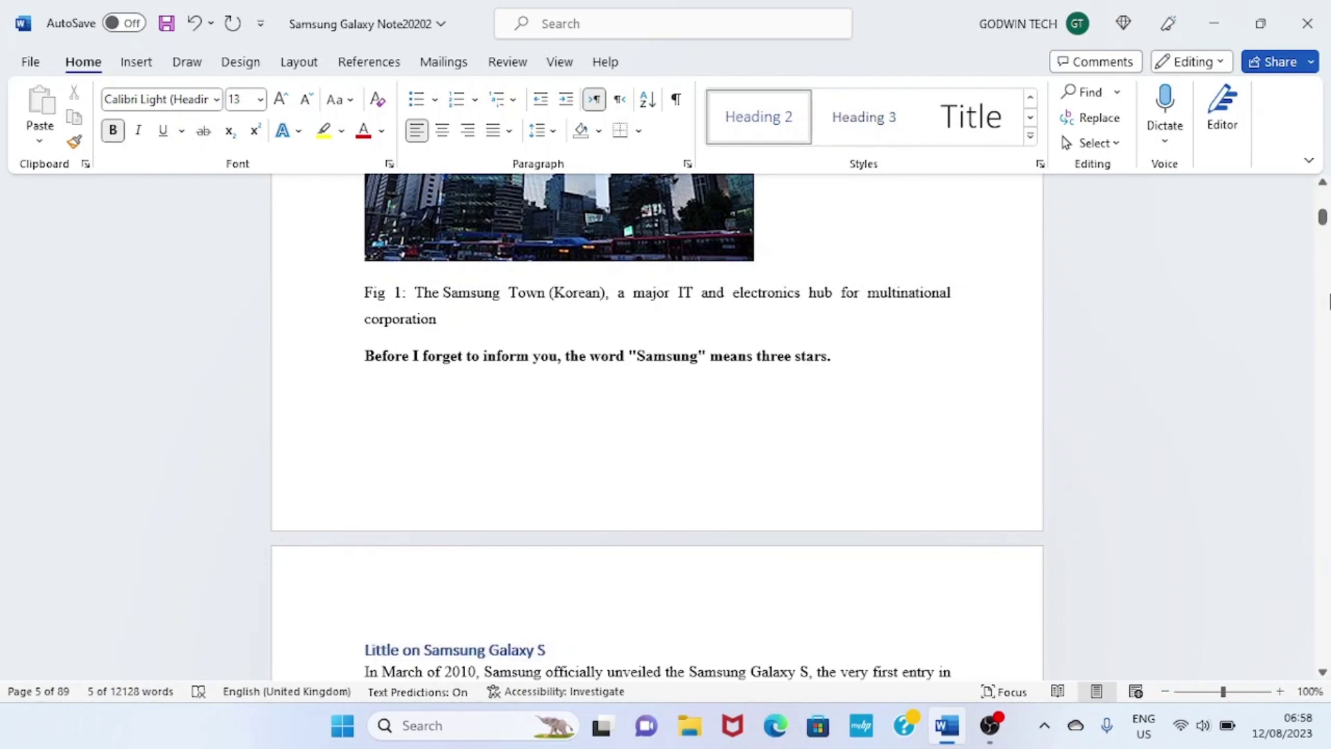
drag(1322, 216, 1323, 204)
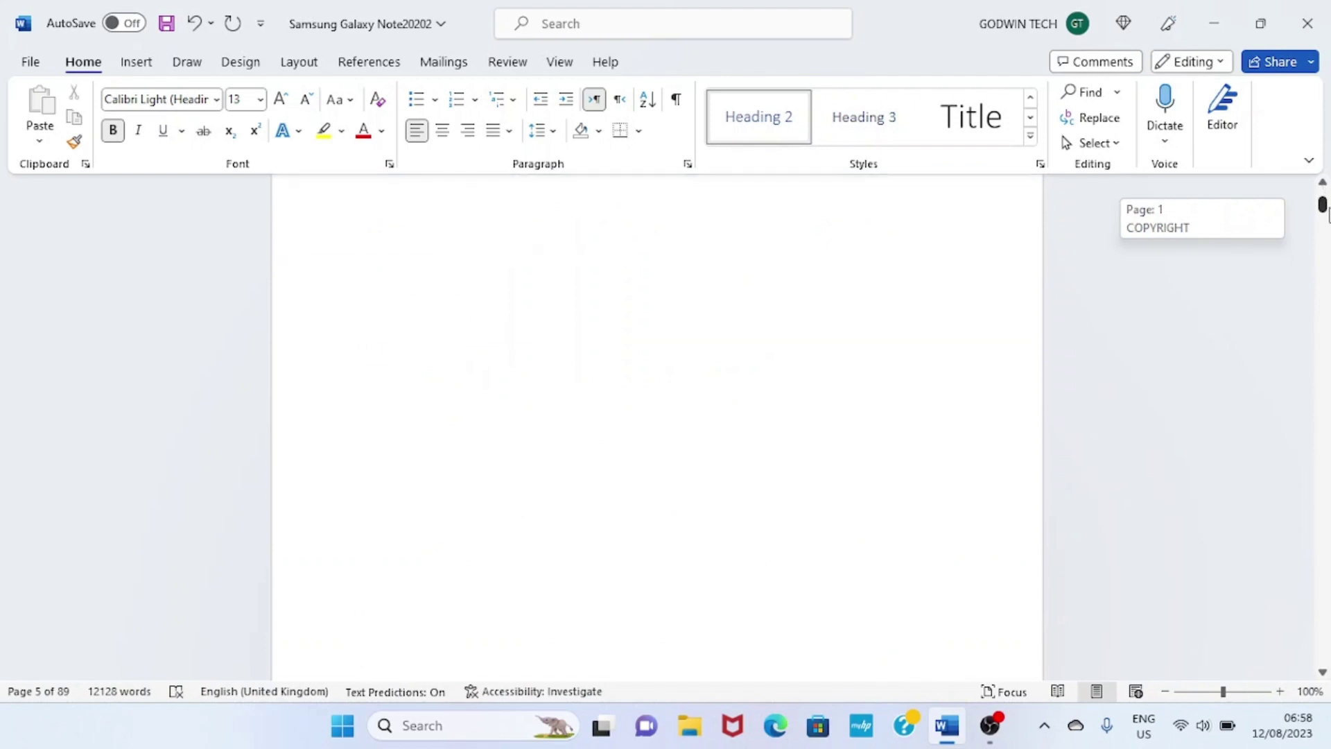
scroll(633, 607, down, 5)
- Add a blank normal-text line below the TABLE OF CONTENTS heading and show the References tools
click(368, 610)
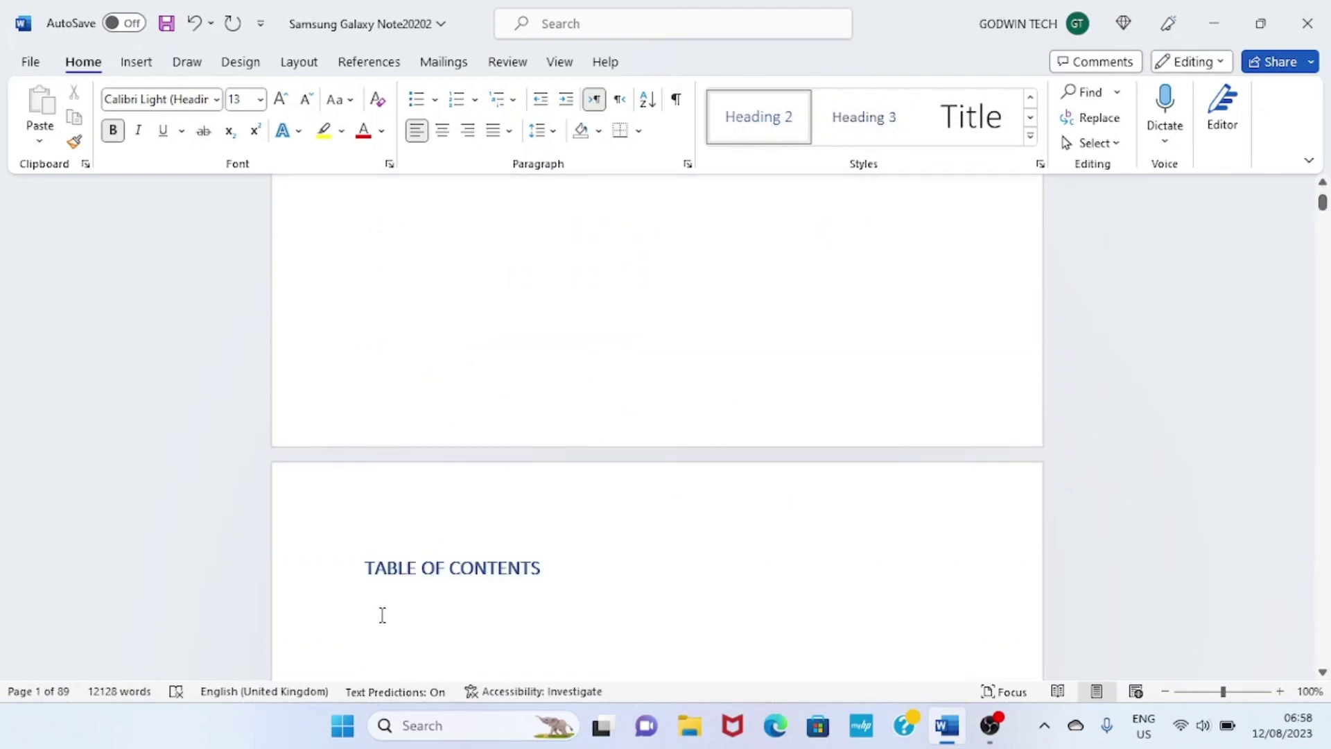
key(Return)
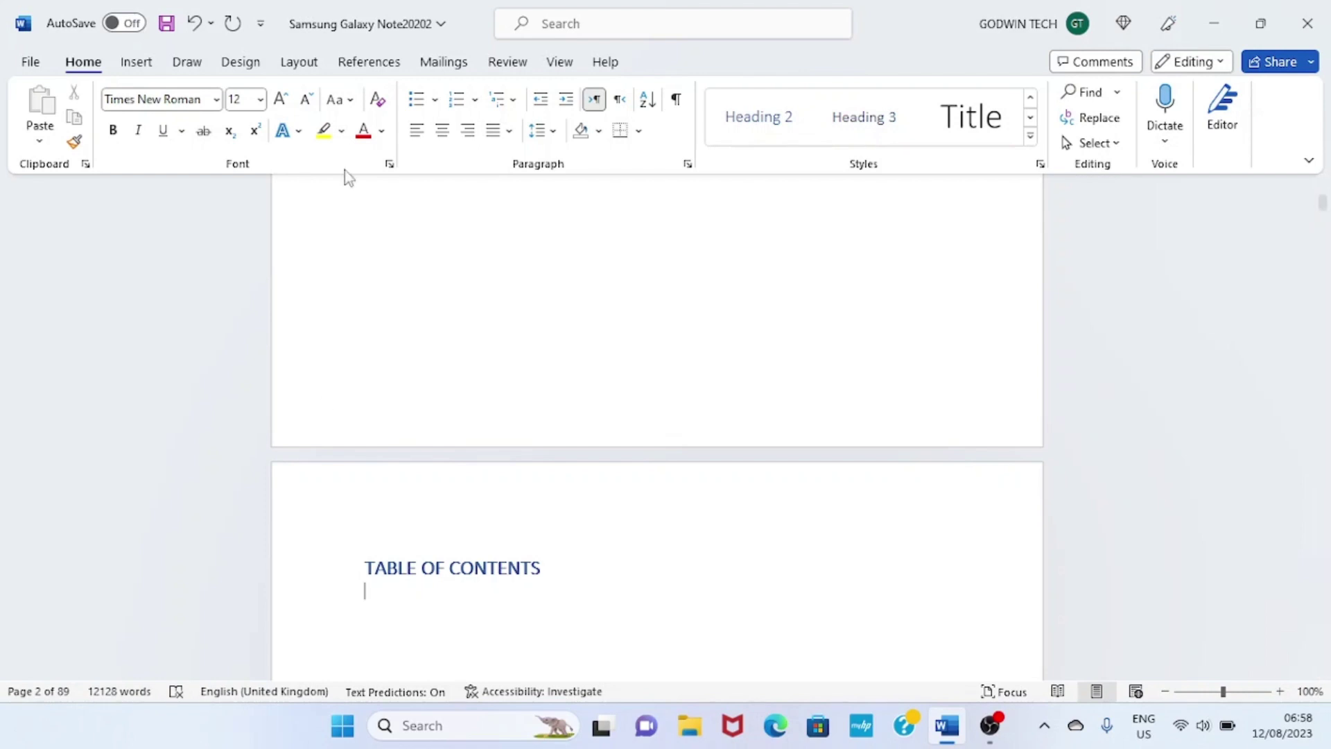
click(369, 61)
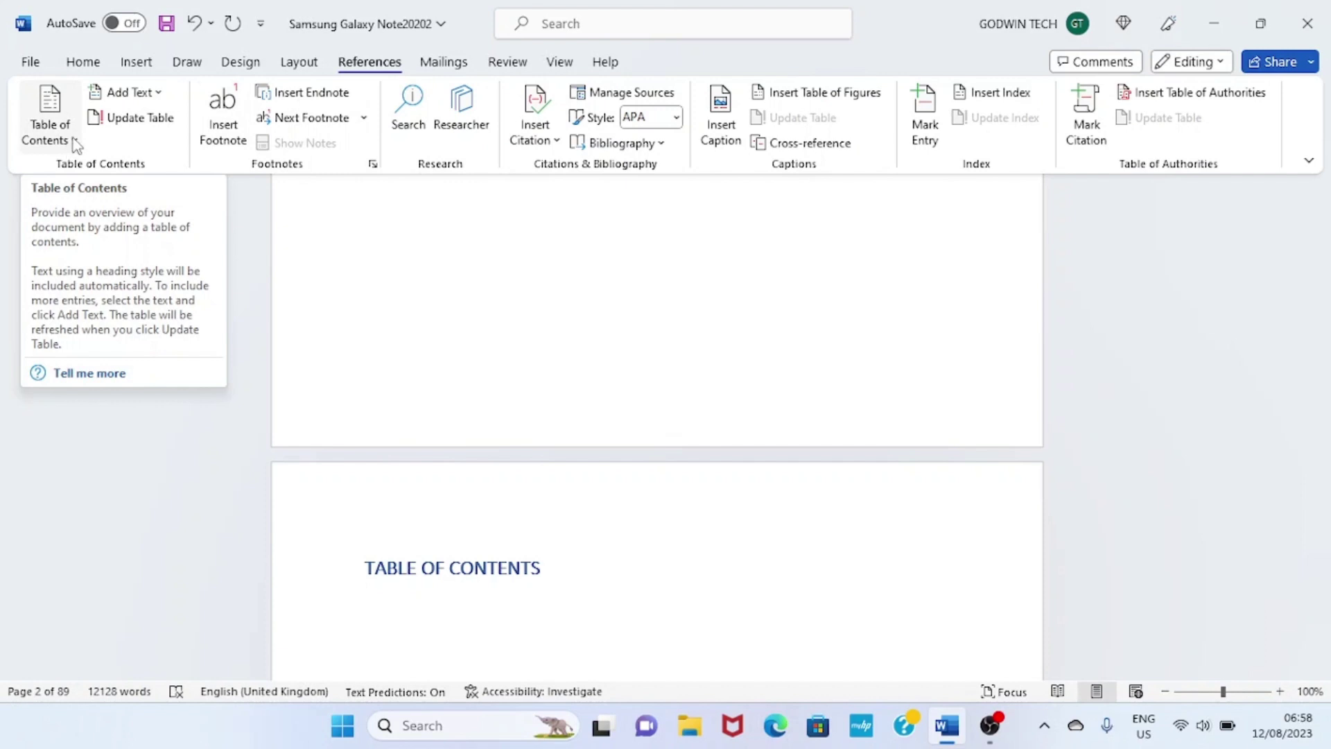
- Choose Custom Table of Contents from the References Table of Contents menu
click(71, 137)
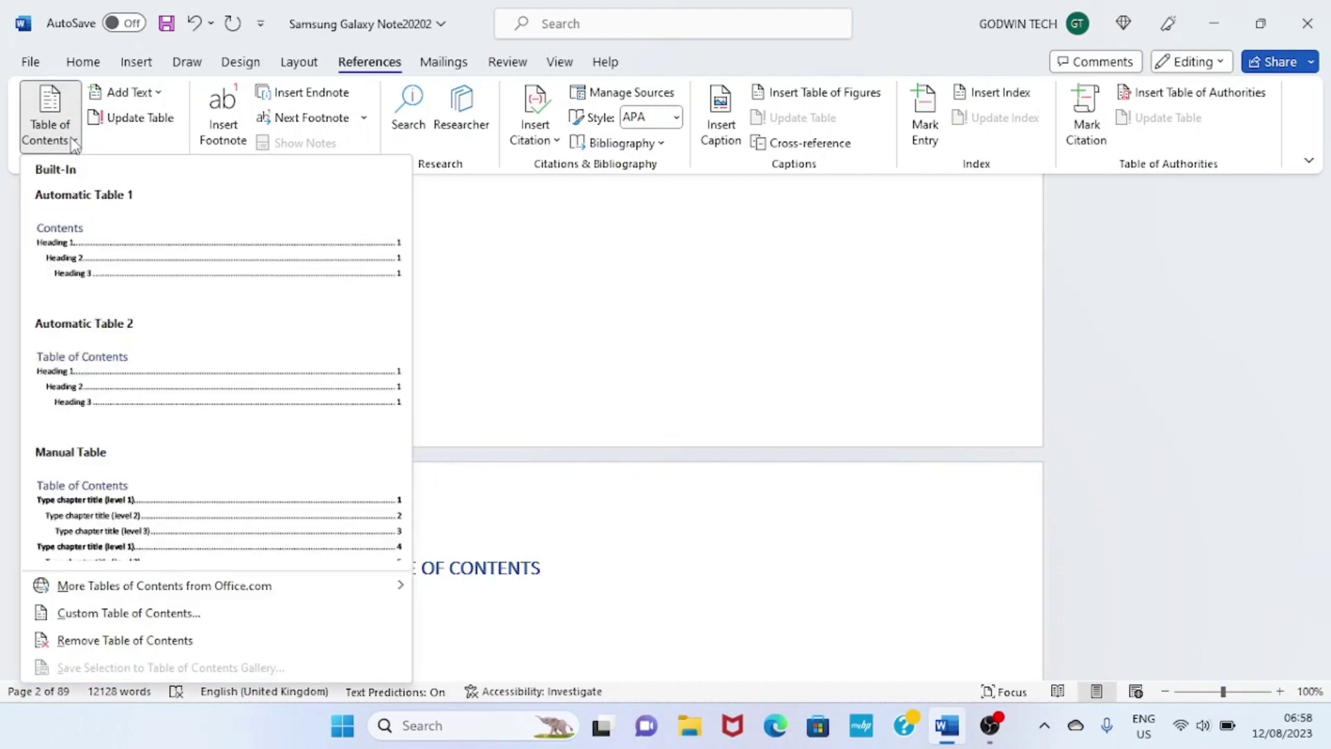
click(127, 616)
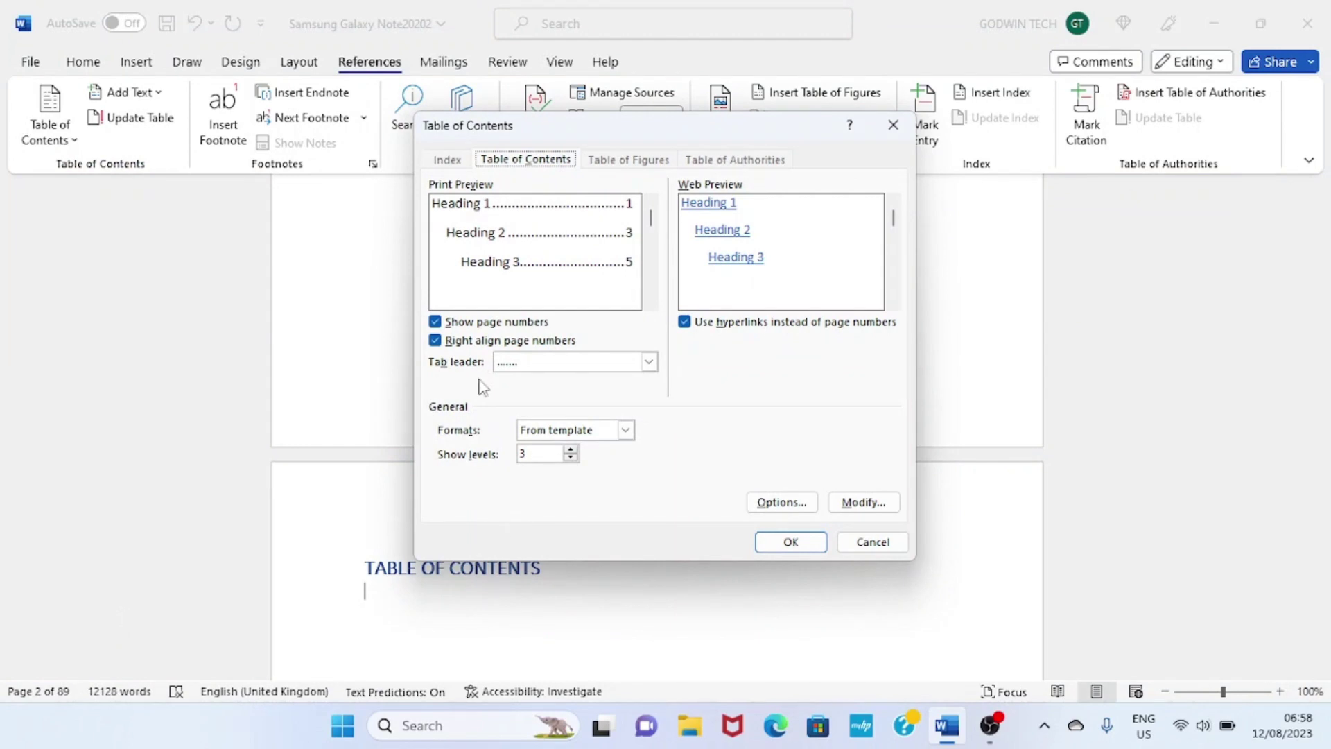
- Insert the table of contents with Show page numbers turned off
click(435, 322)
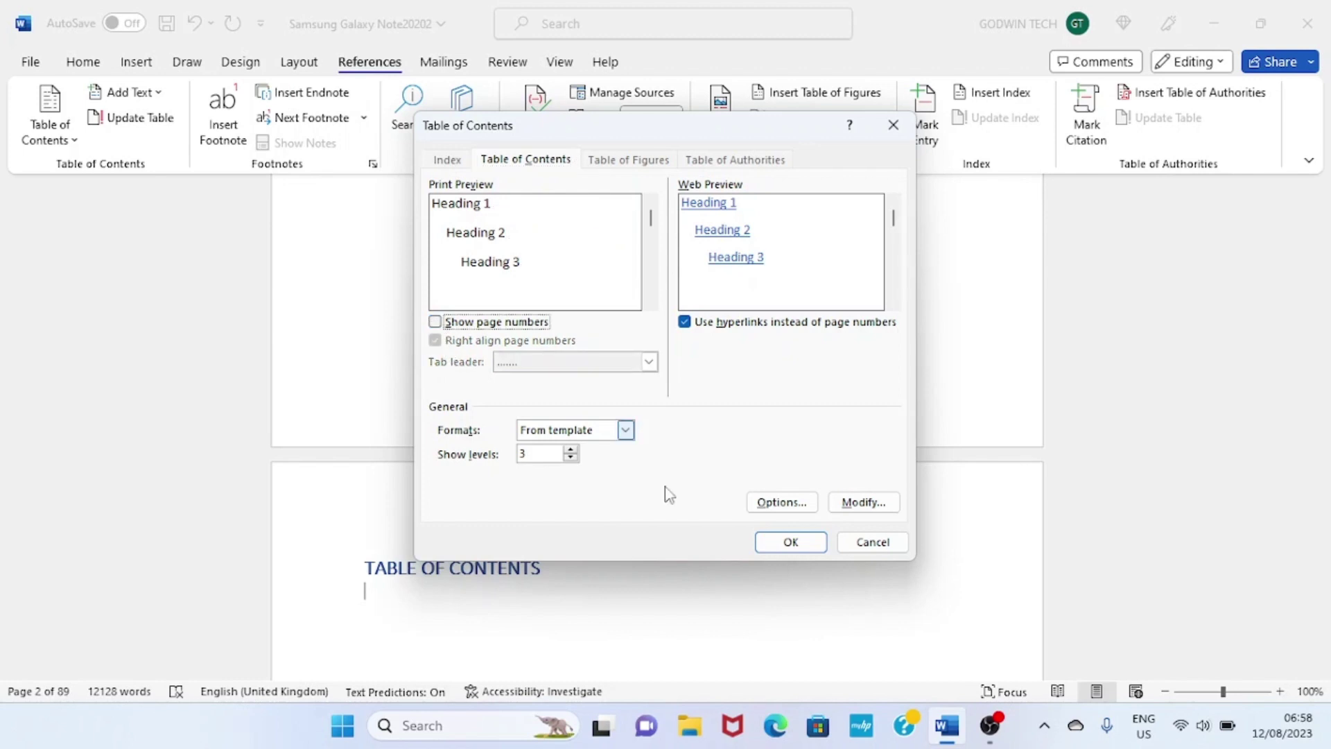
click(791, 541)
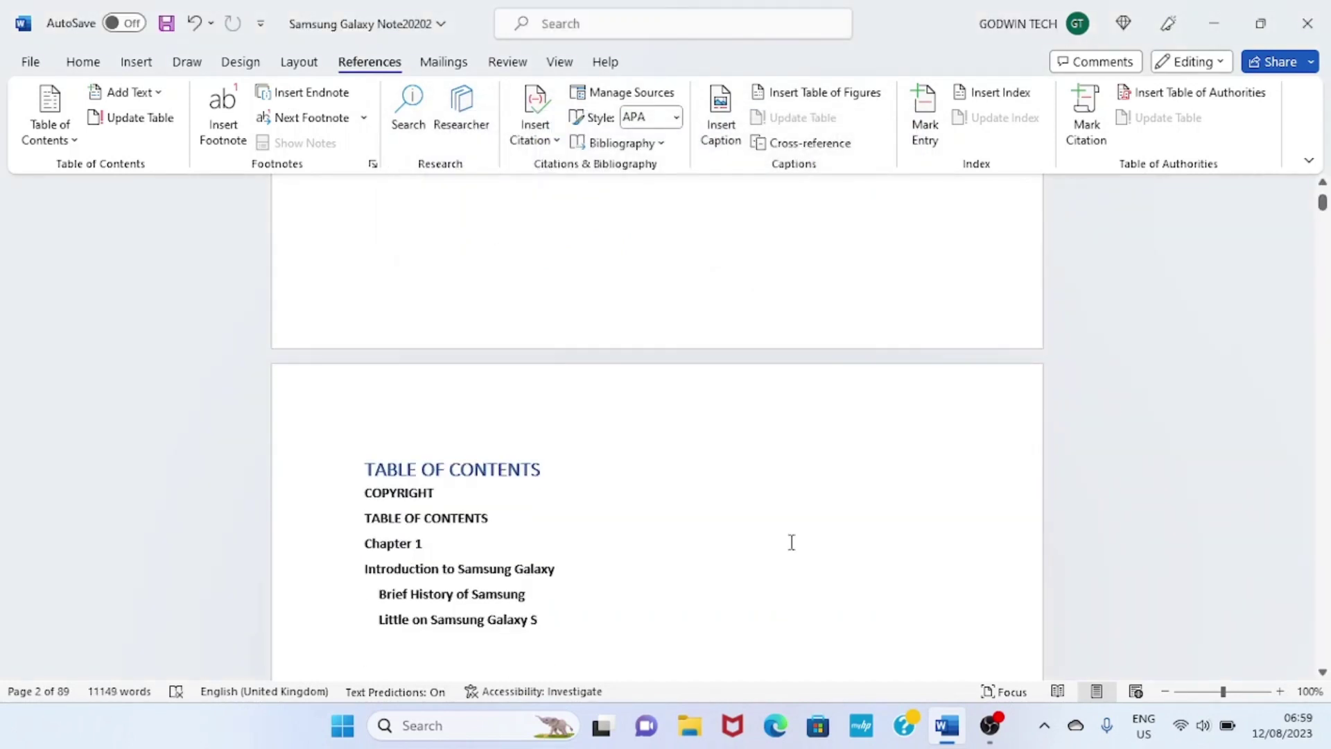